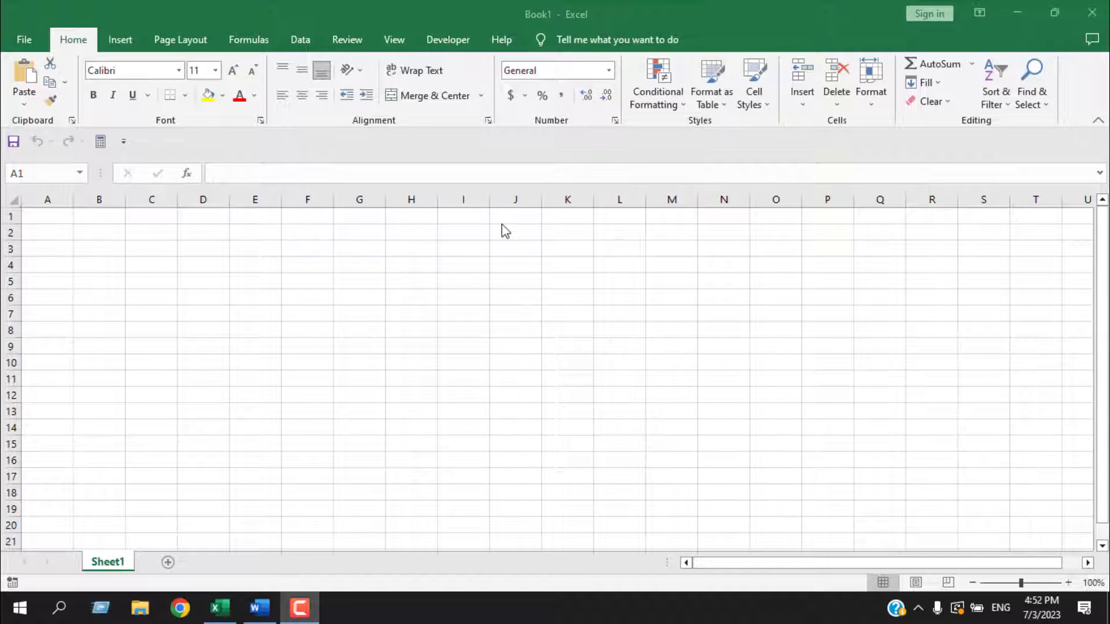
Step: Place Excel beside Explorer and drag Demo Data 1.txt from the TEXT Files folder onto the grid
click(1054, 12)
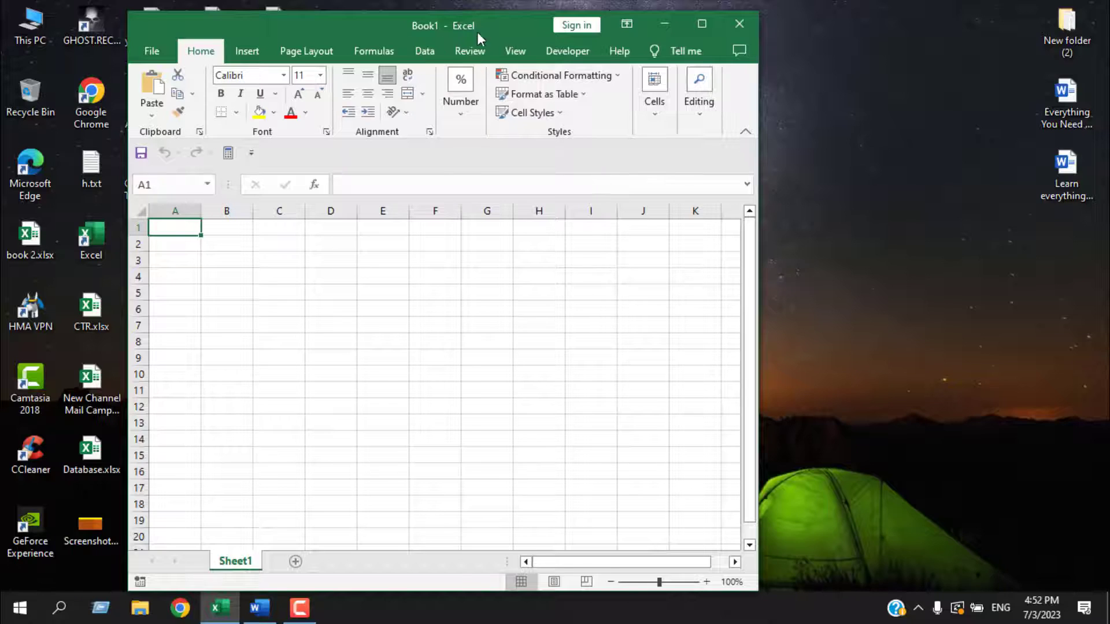
drag(478, 32, 796, 33)
double_click(279, 530)
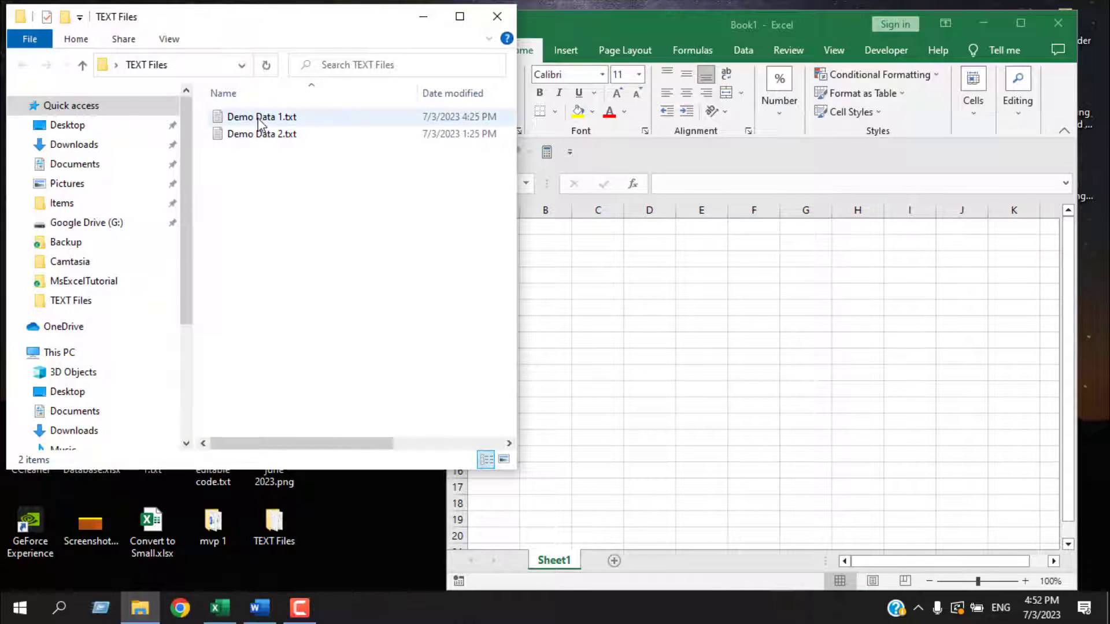
click(258, 118)
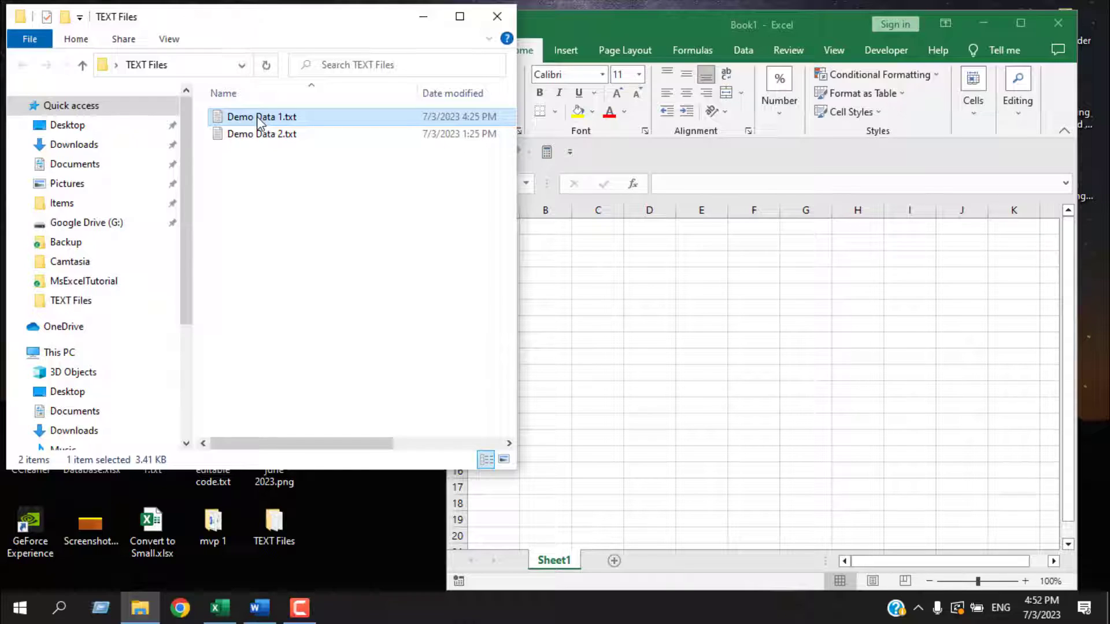
drag(256, 116, 649, 354)
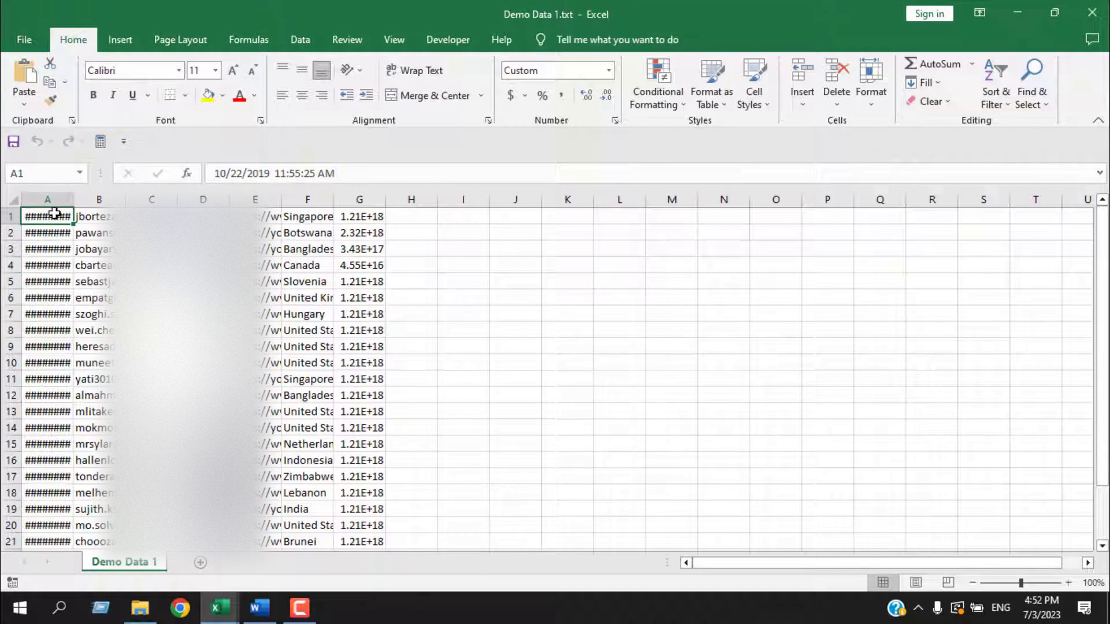
Step: AutoFit columns A–C, widen column G to check G1's long number, then close the file
double_click(74, 204)
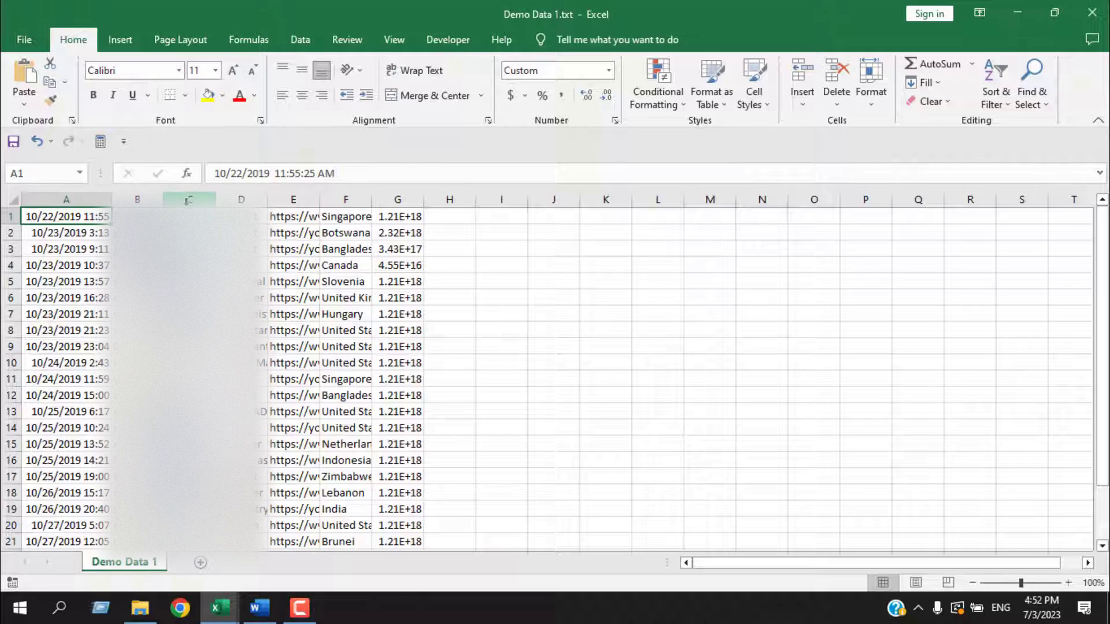
double_click(164, 199)
double_click(341, 199)
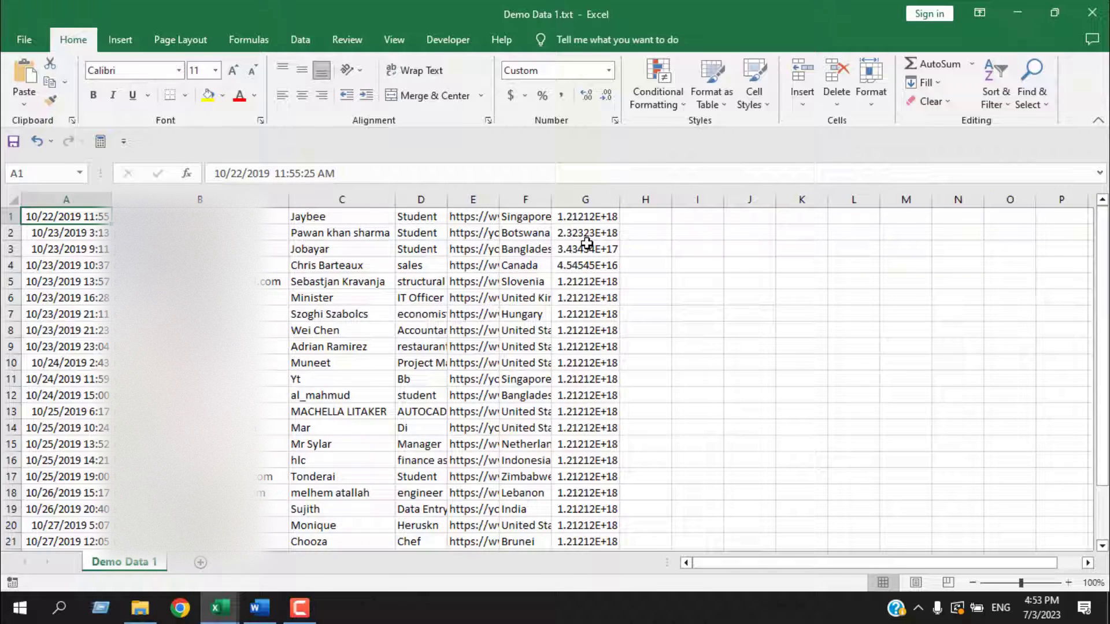
click(603, 197)
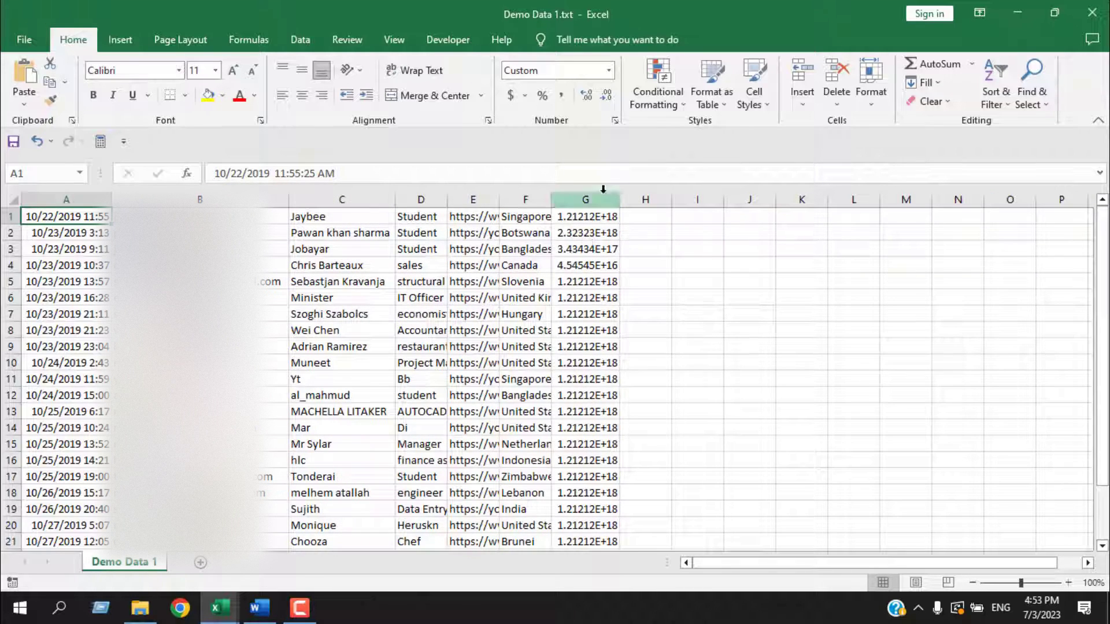
click(568, 216)
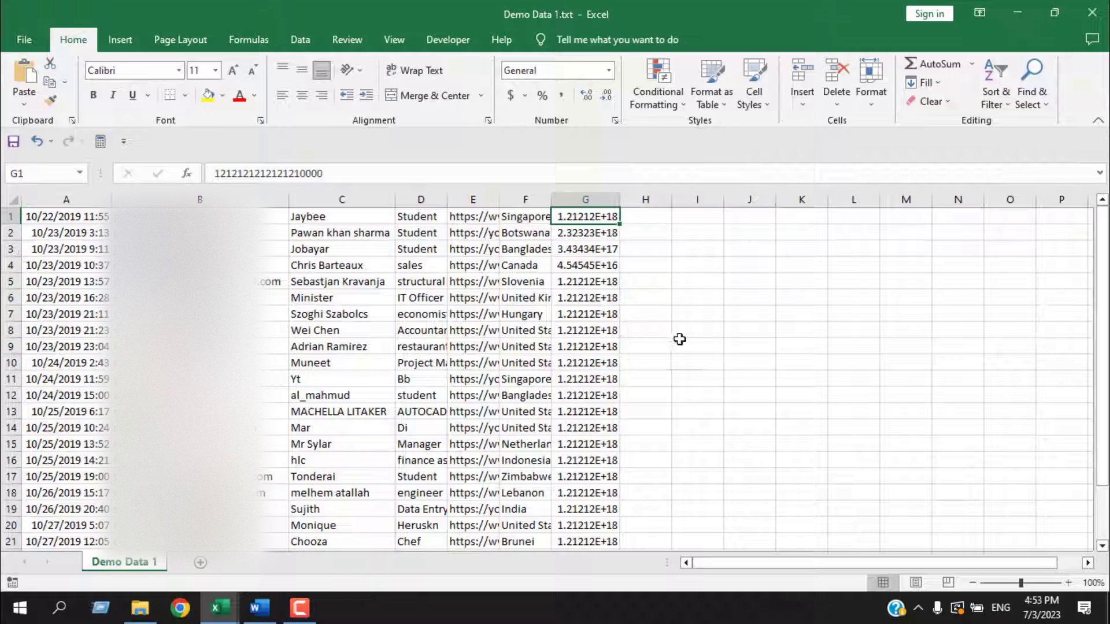
click(1092, 12)
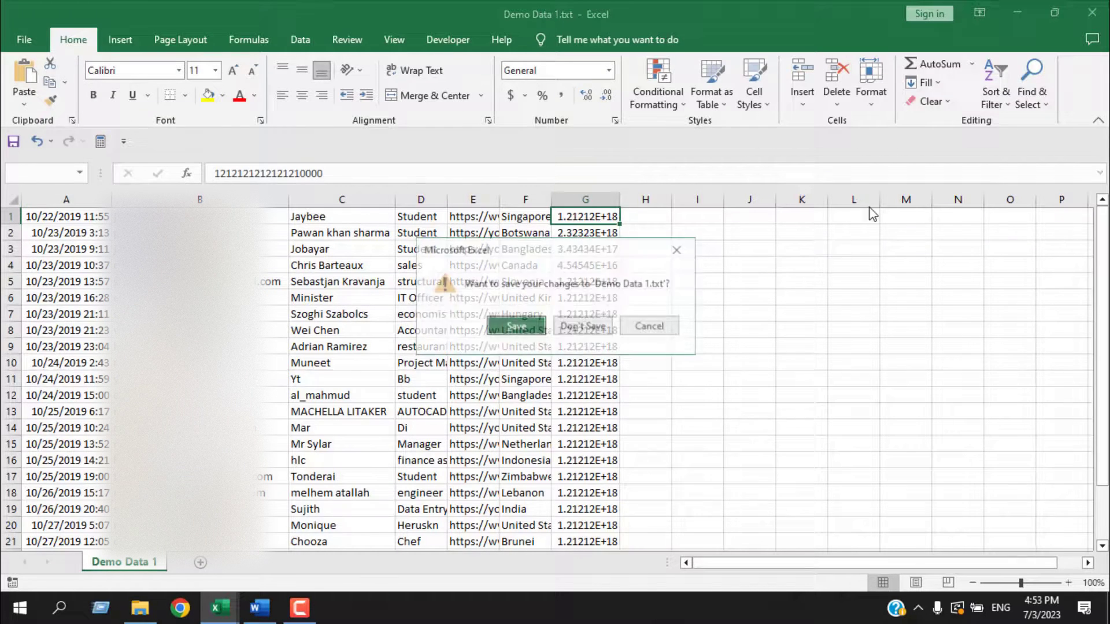
Step: Answer the save prompt, close Book1, and bring up Open with for Demo Data 1.txt
click(638, 324)
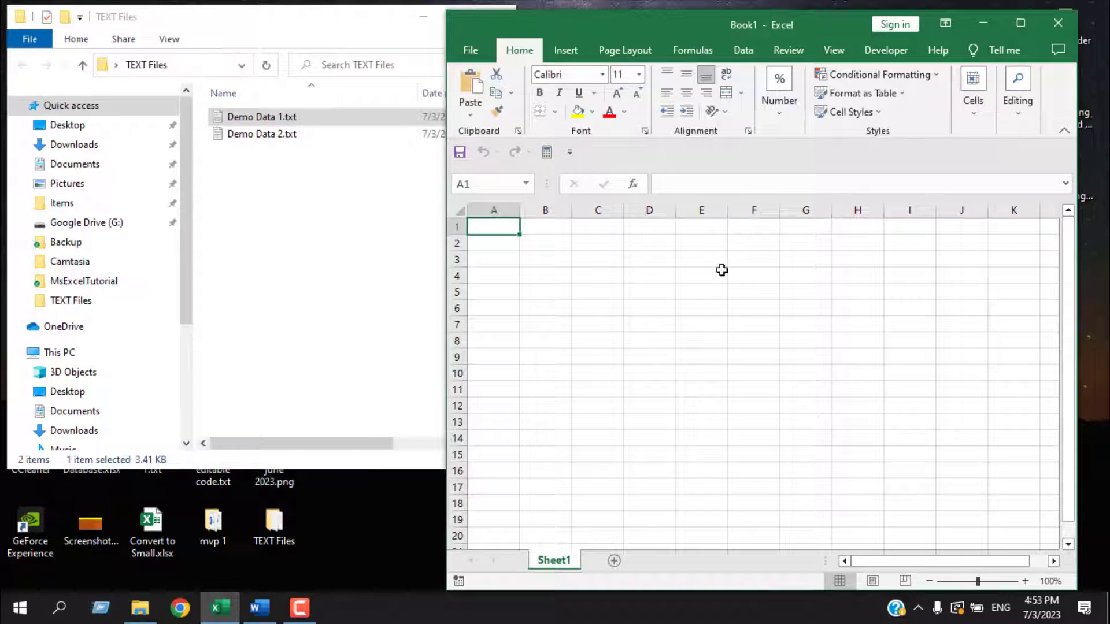
click(1053, 32)
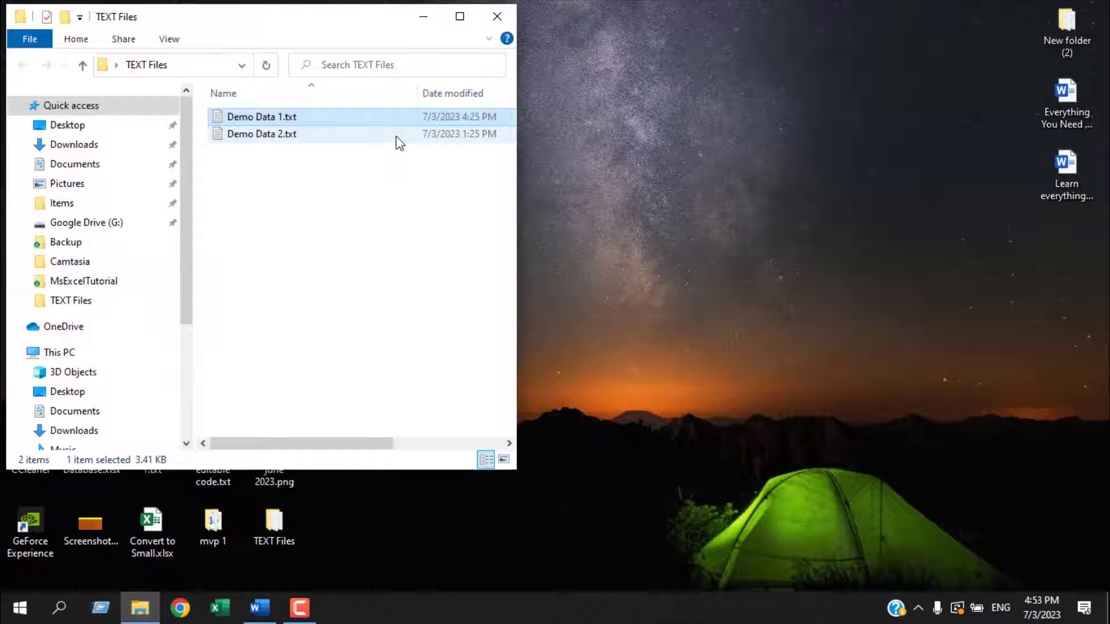
right_click(378, 121)
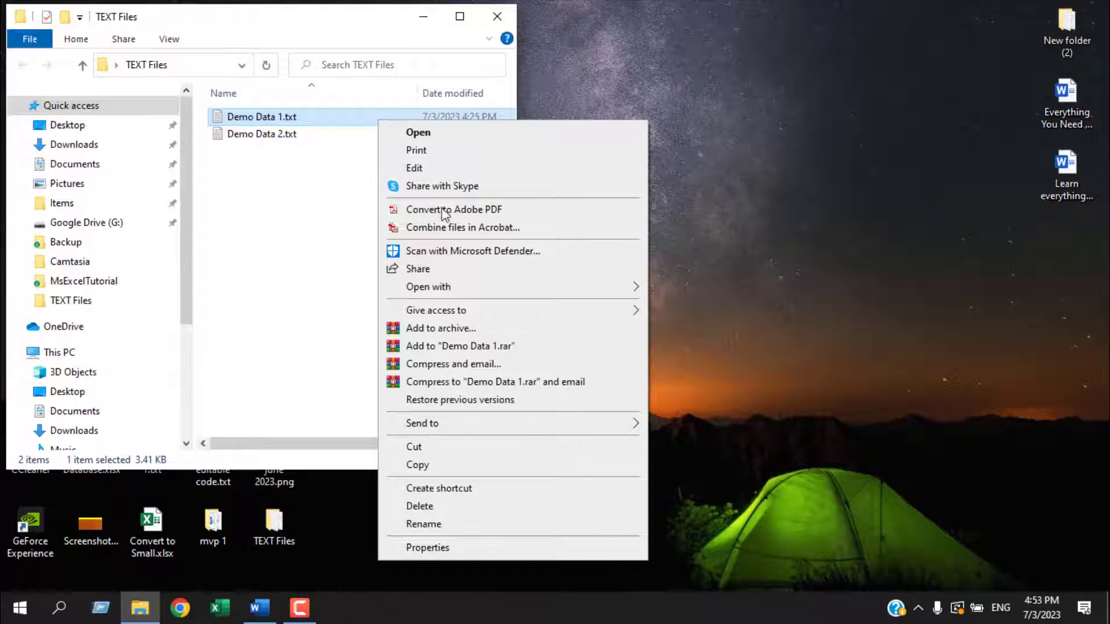
mouse_move(468, 291)
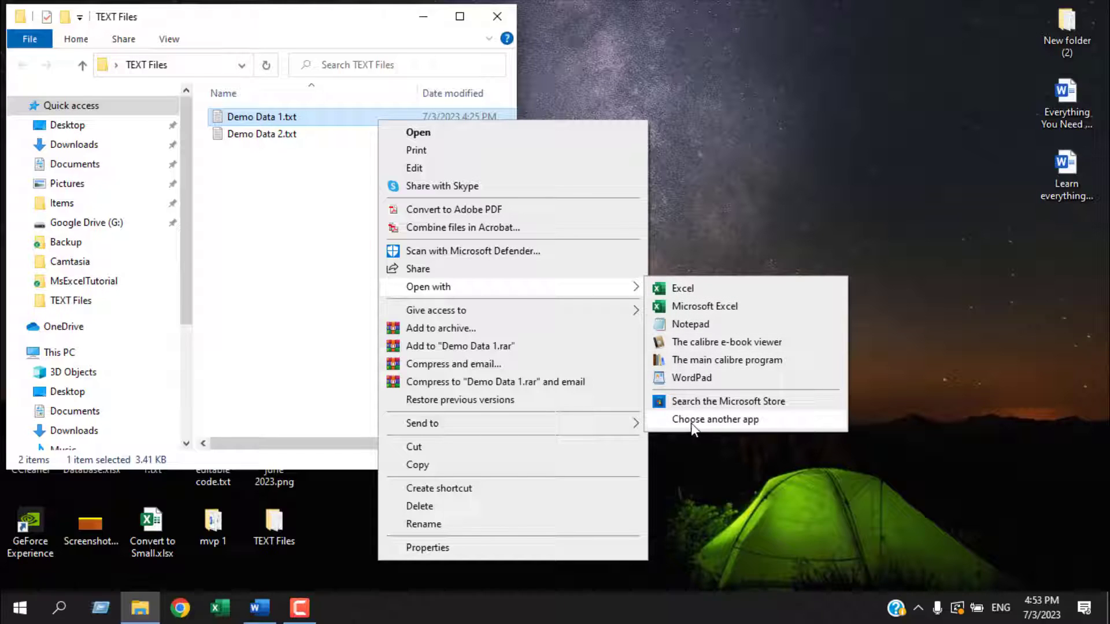
Step: Choose More apps, then Look for another app on this PC
click(710, 425)
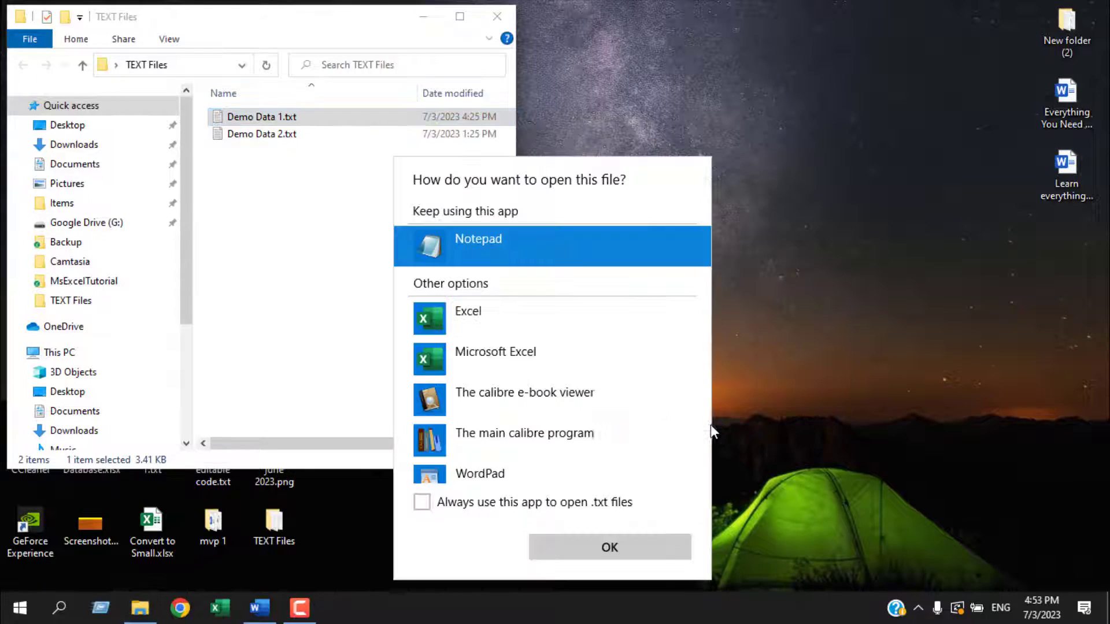
scroll(511, 424, down, 3)
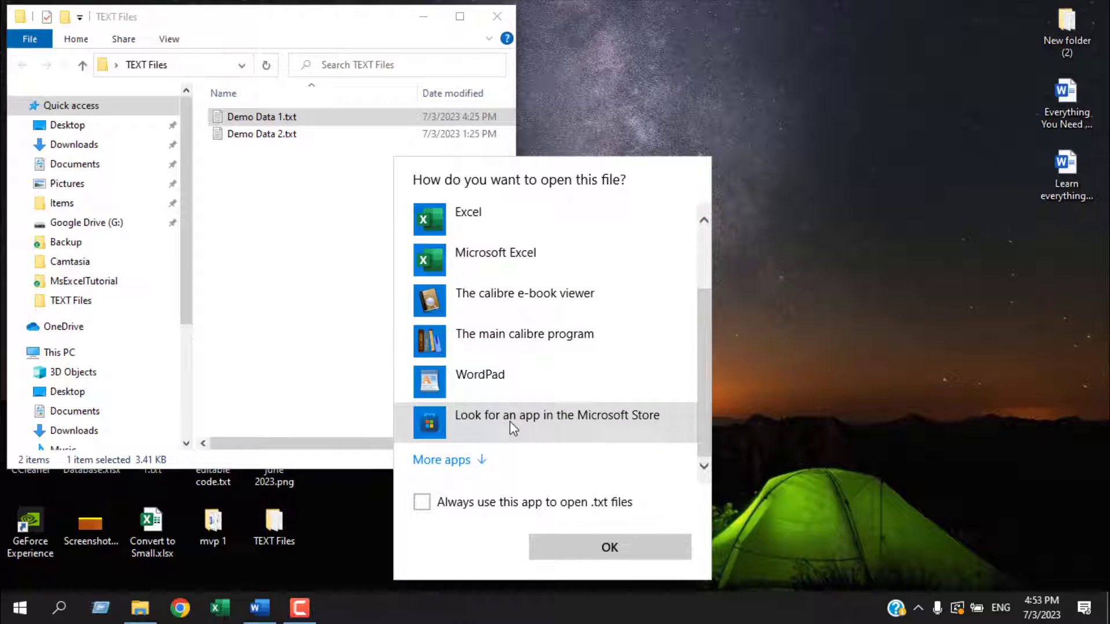
click(449, 461)
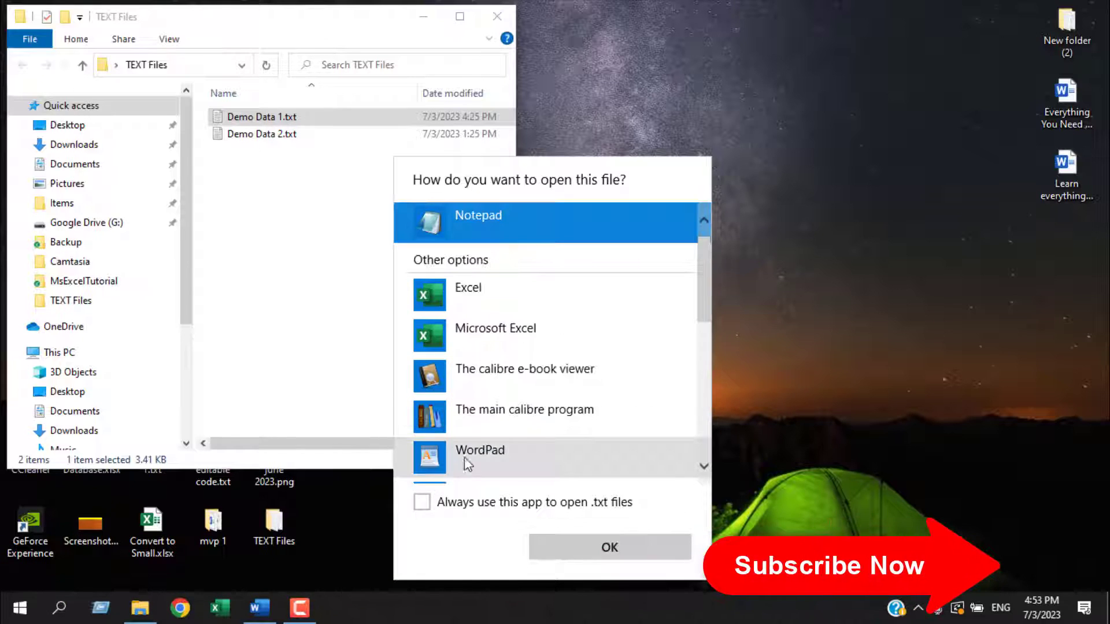
scroll(510, 441, down, 7)
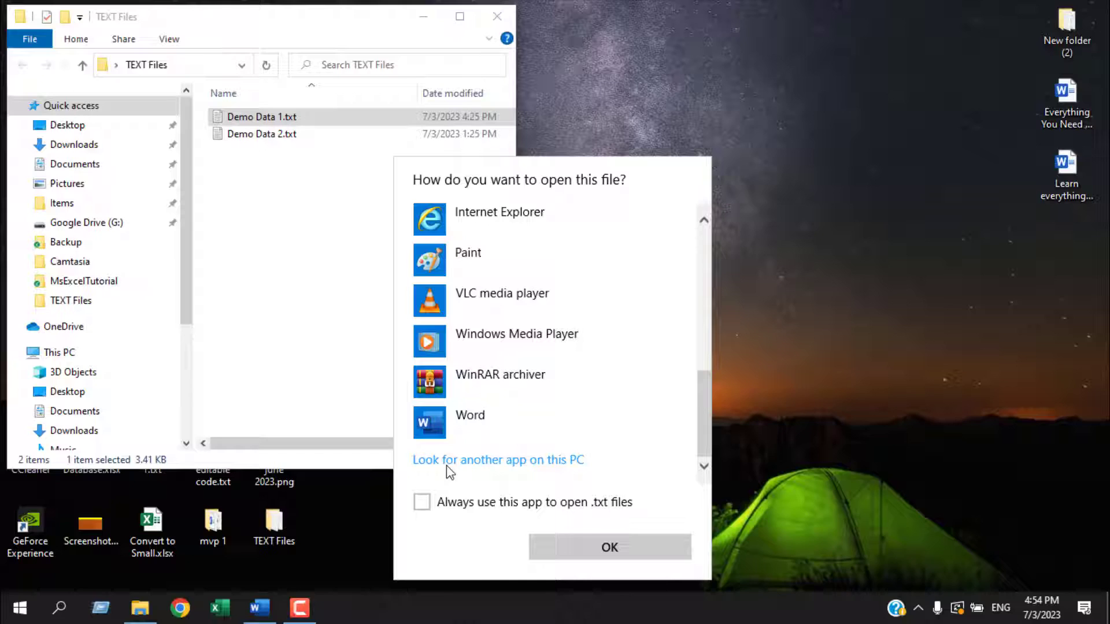
click(525, 460)
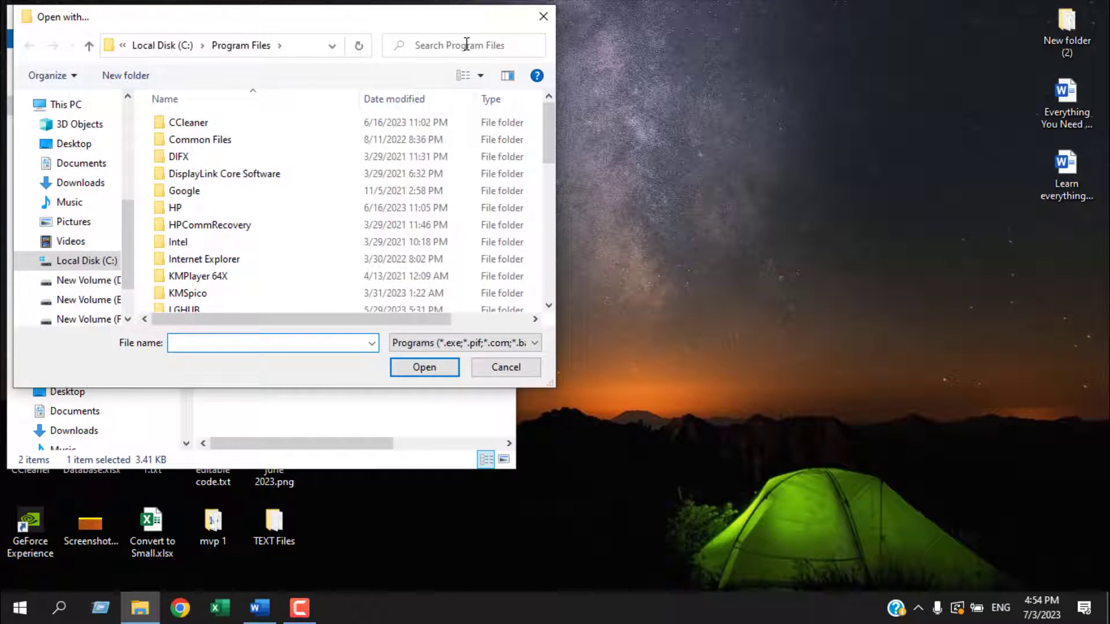
Step: Search Program Files for 'excel' to find EXCEL.EXE
click(466, 45)
text(e)
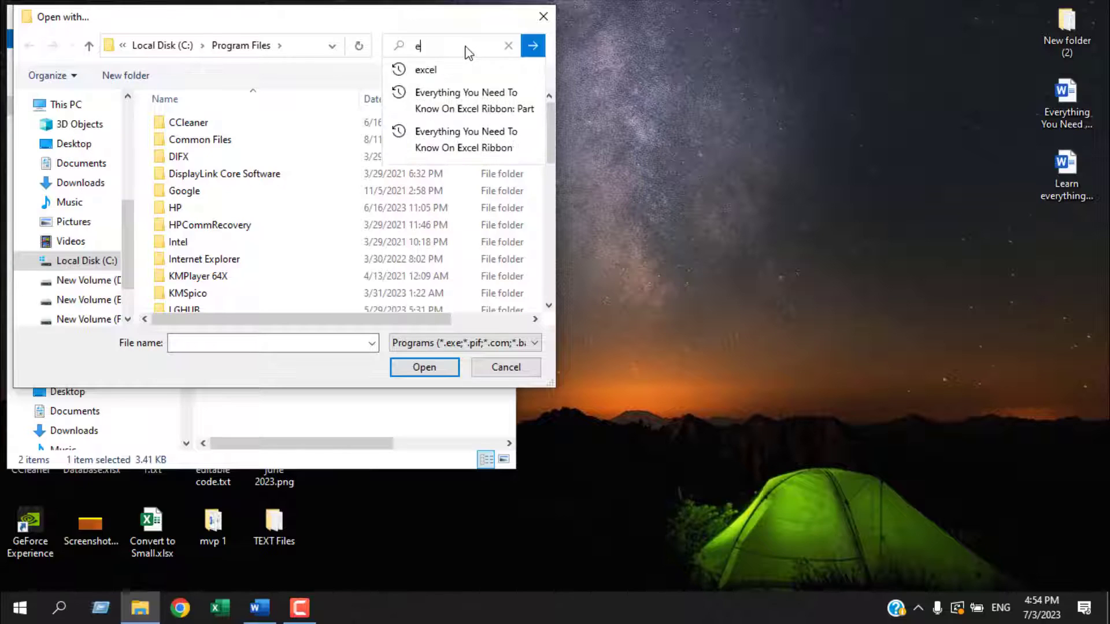
text(xcel)
key(Return)
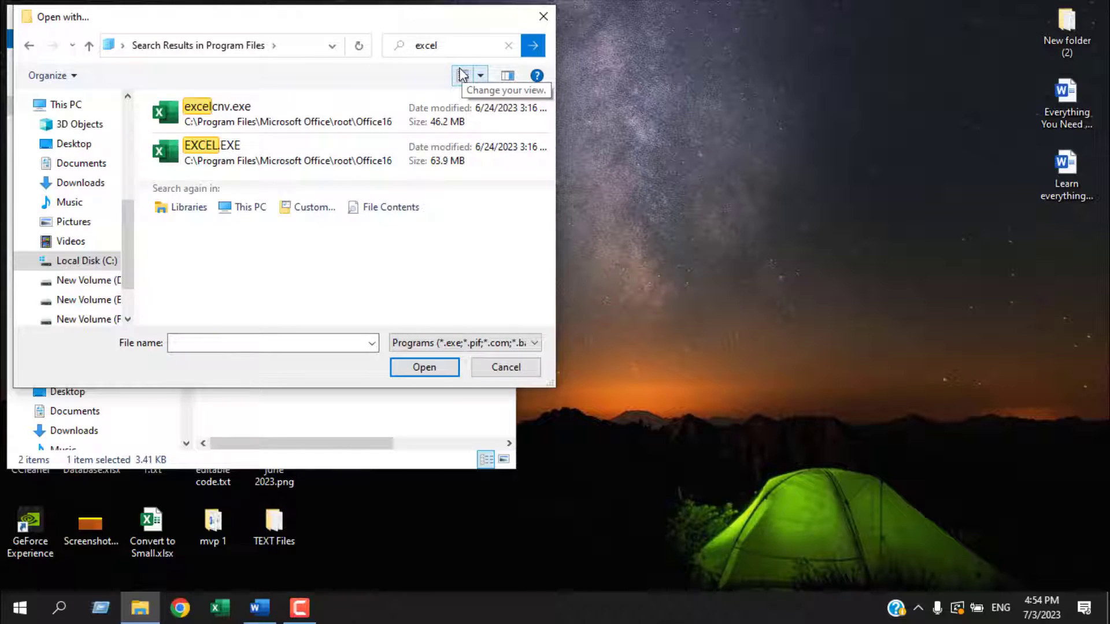
scroll(269, 248, down, 2)
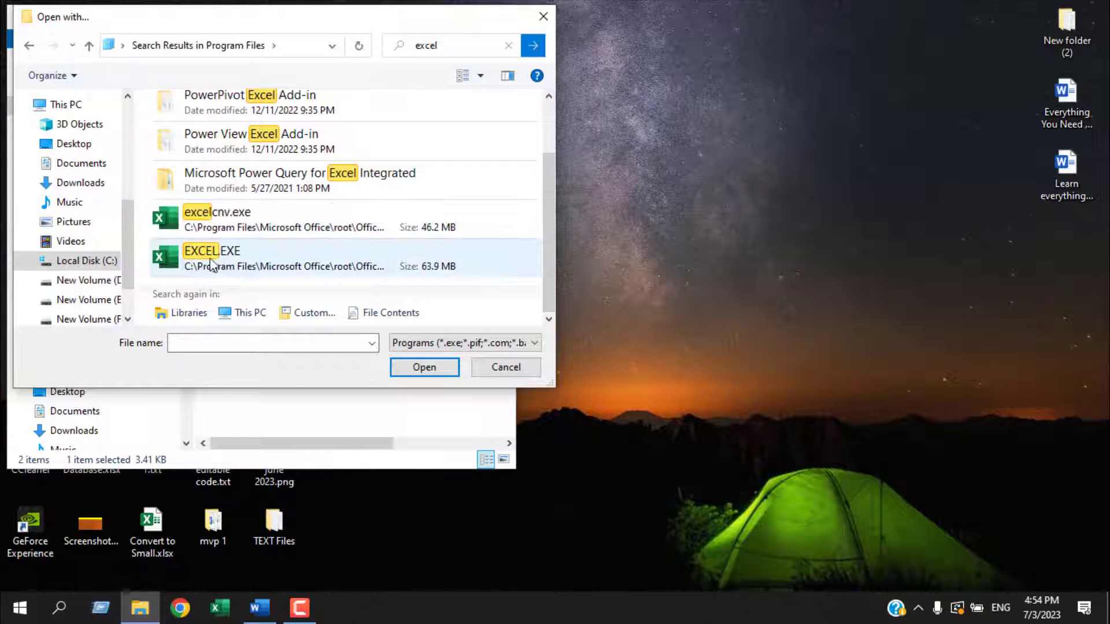
Step: Open Demo Data 1.txt with Excel, dismiss the licence message and select column G
click(506, 368)
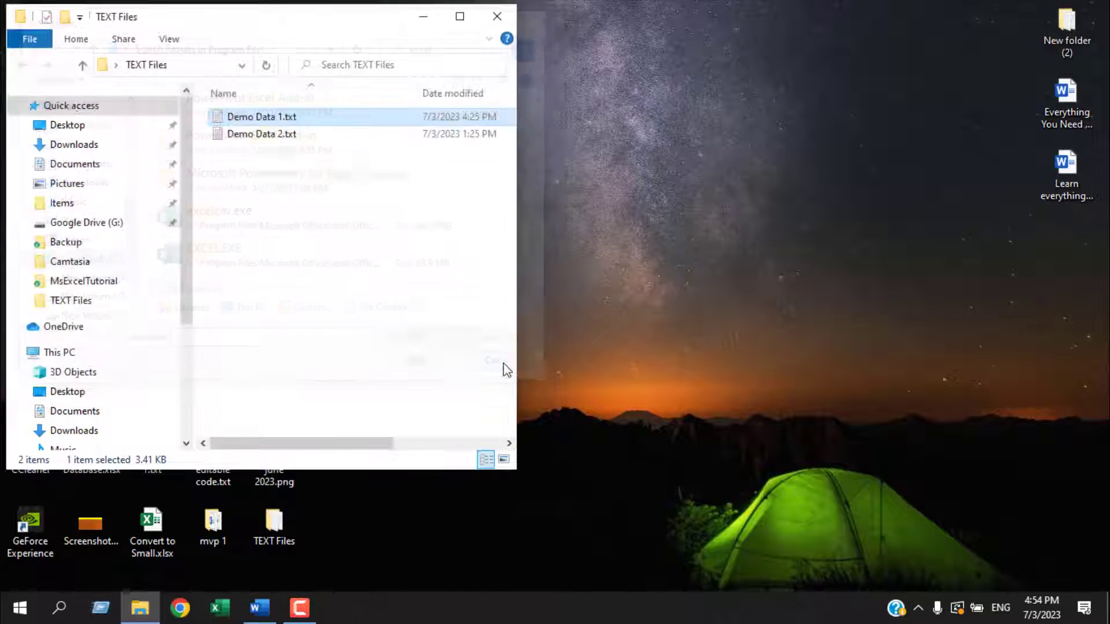
right_click(293, 117)
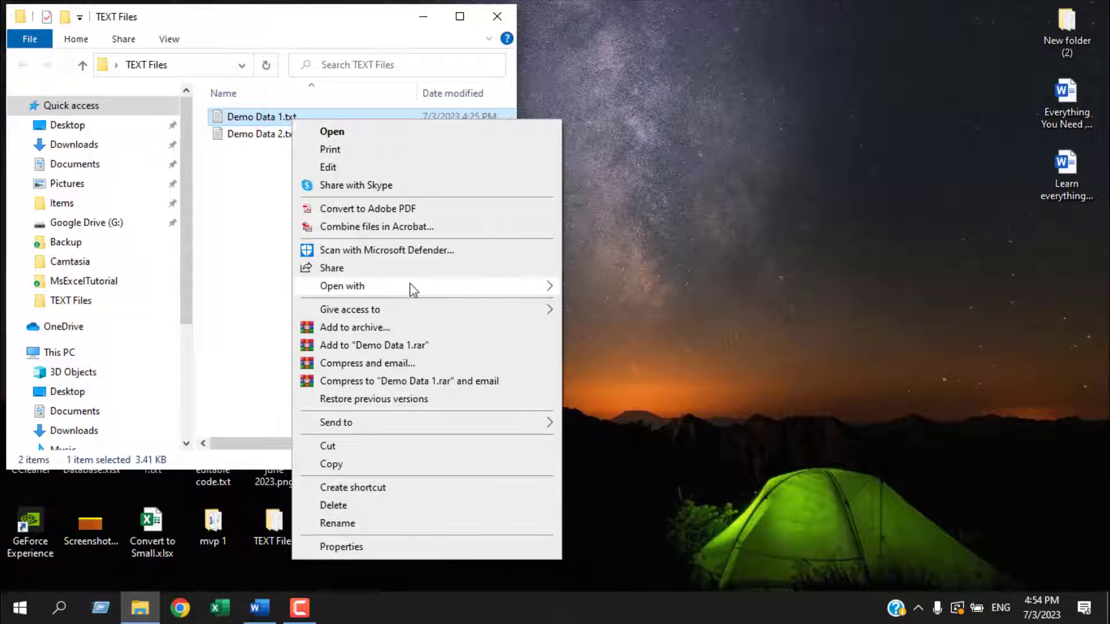
mouse_move(414, 289)
click(593, 287)
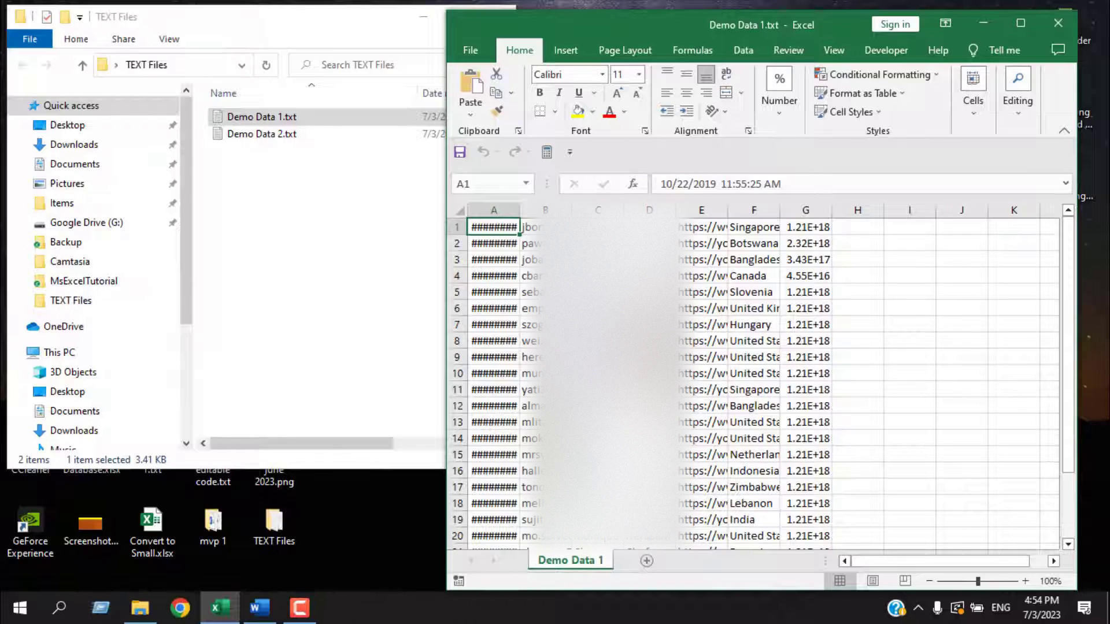
click(1070, 181)
click(811, 210)
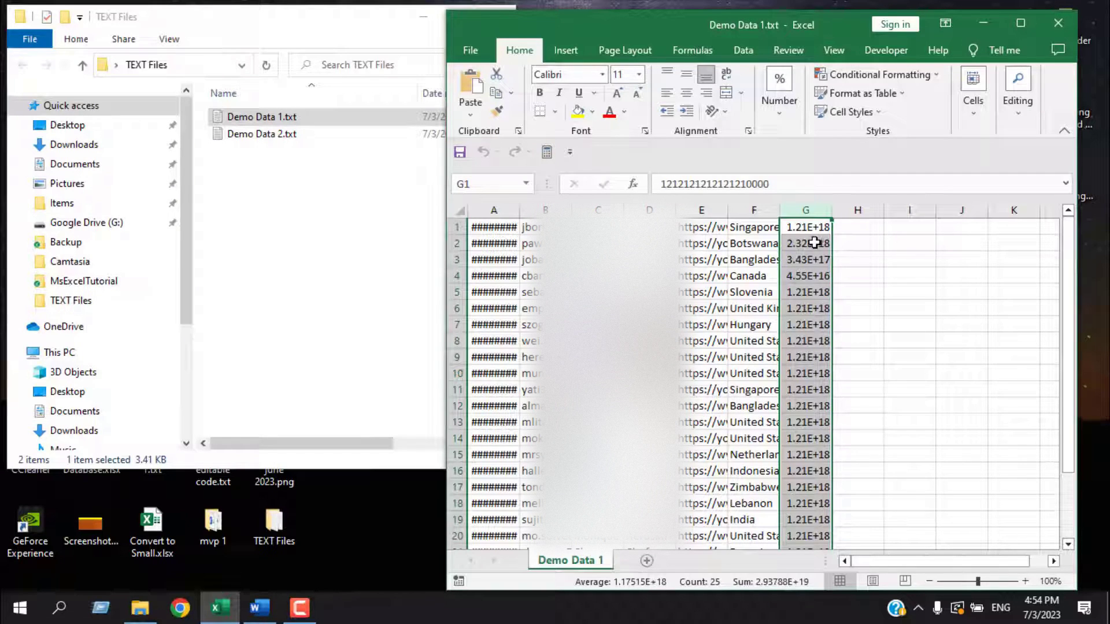
Step: Close Excel and the TEXT Files folder, relaunch Excel and go to File > Open
click(1040, 25)
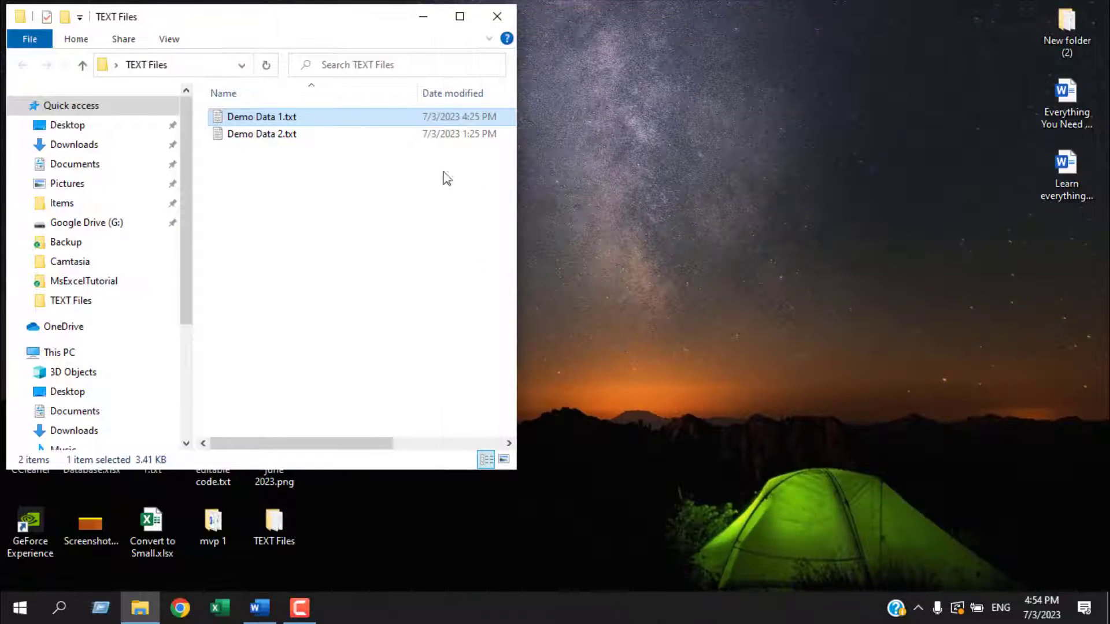
click(501, 16)
click(219, 608)
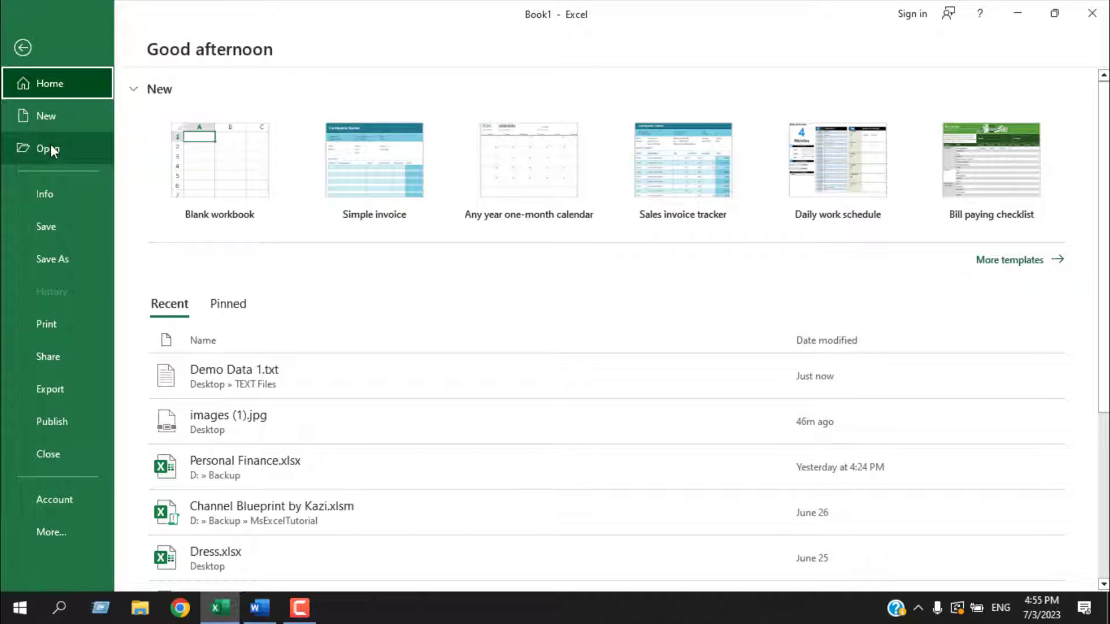
click(50, 149)
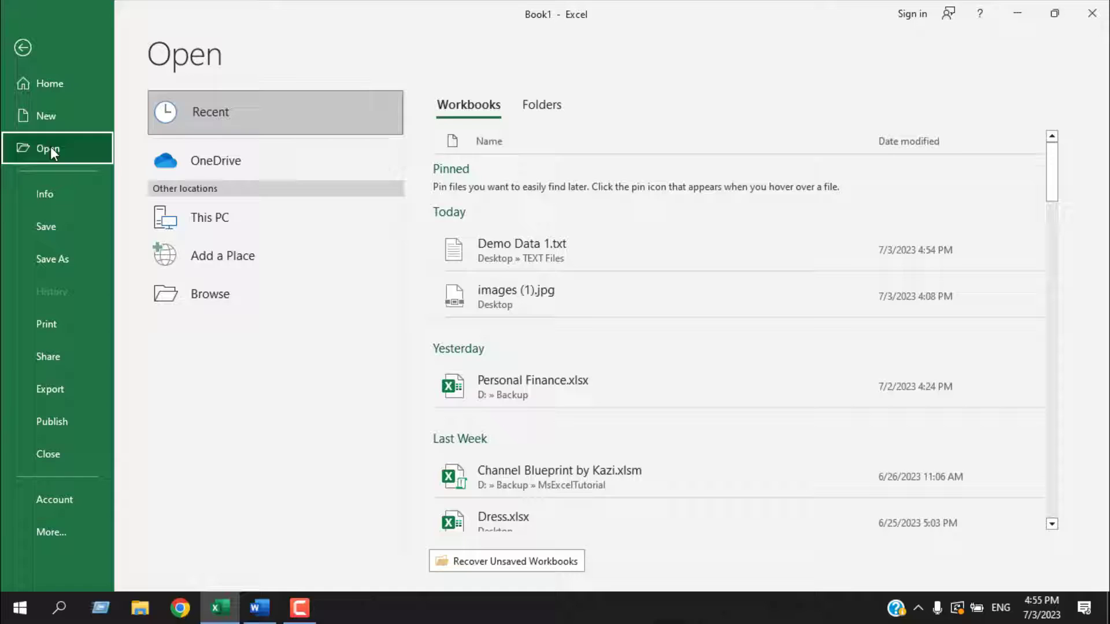
Step: Browse to the Desktop's TEXT Files folder in the Open dialog
click(213, 294)
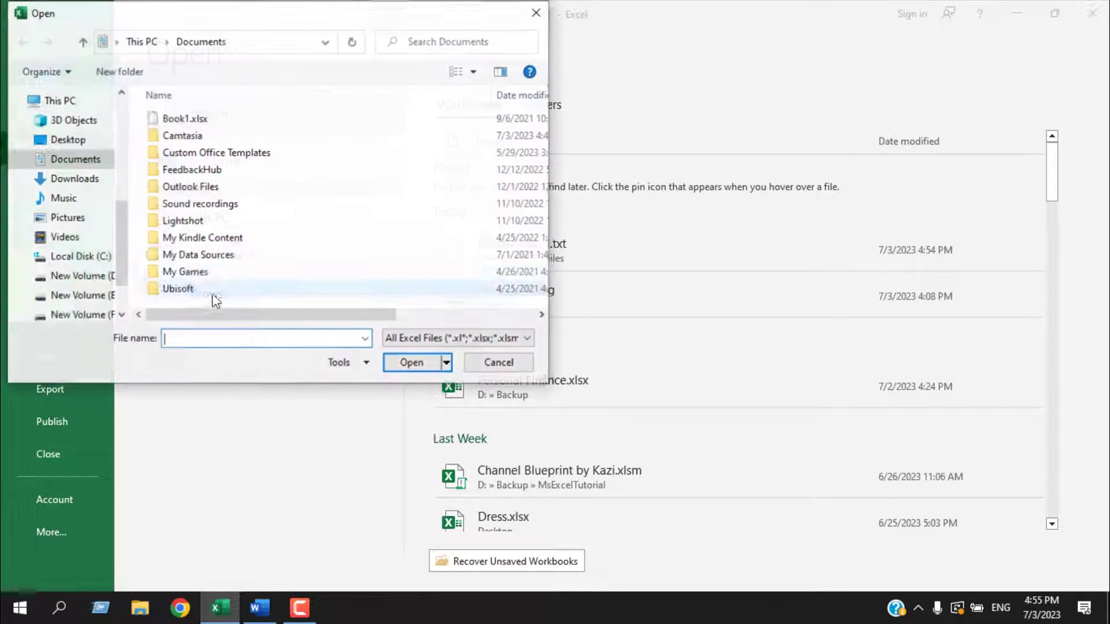
click(79, 140)
scroll(334, 191, down, 3)
scroll(334, 181, up, 3)
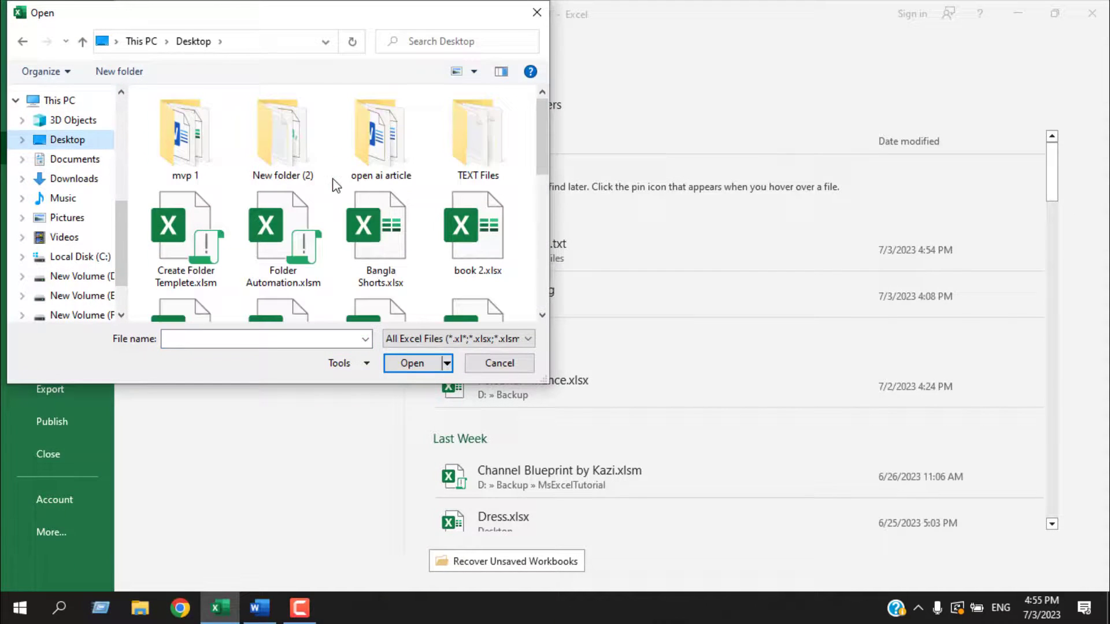
double_click(492, 150)
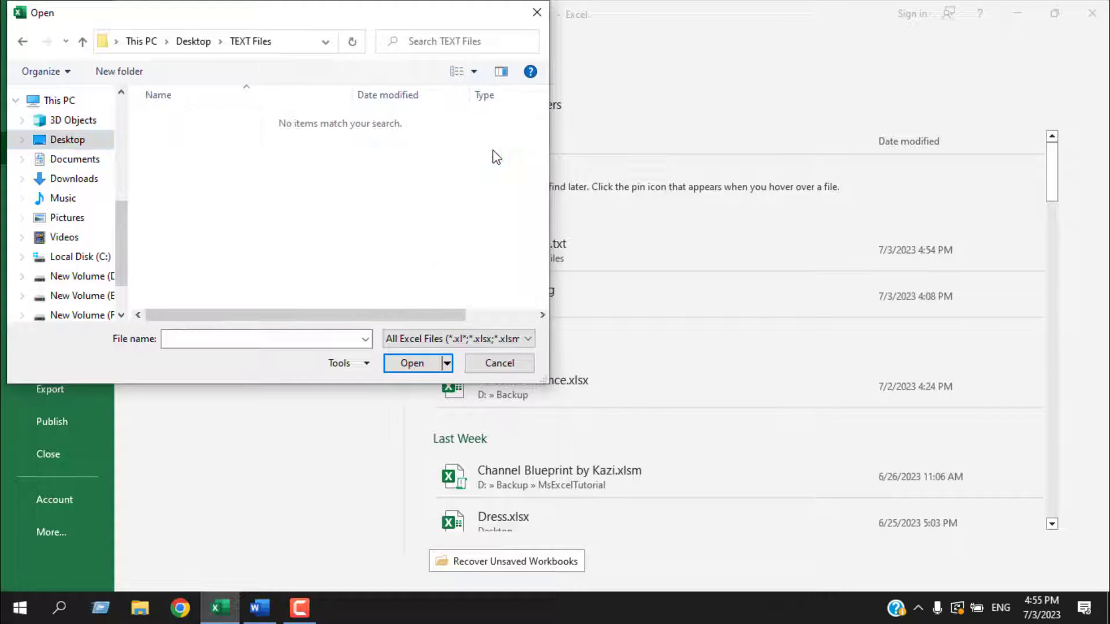
Step: Set the file filter to All Files (*.*) and open Demo Data 1.txt
click(437, 341)
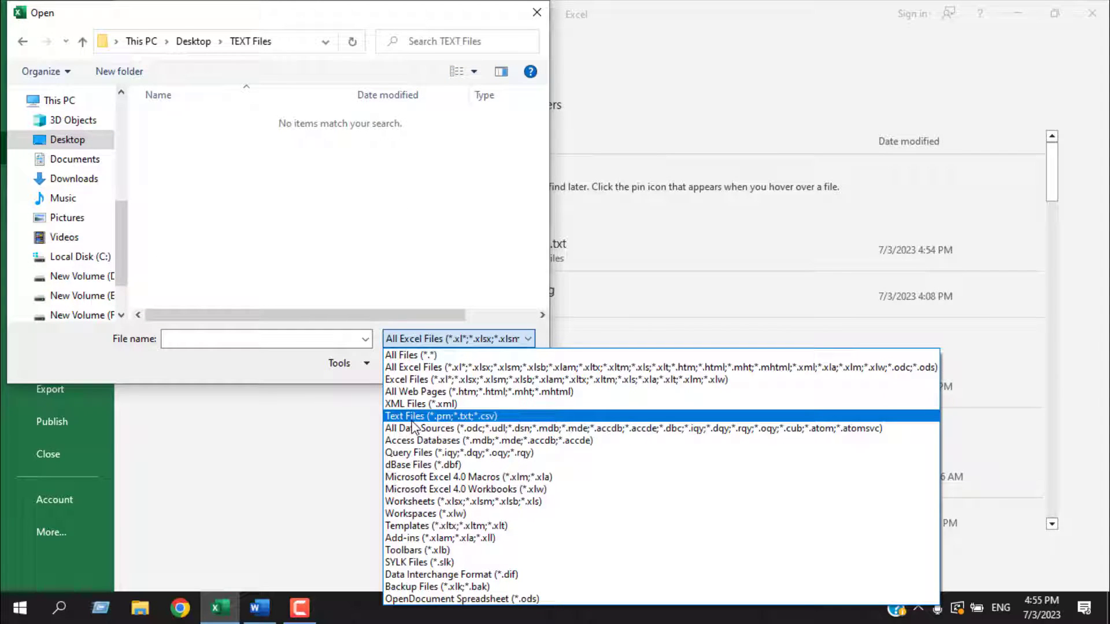
click(410, 355)
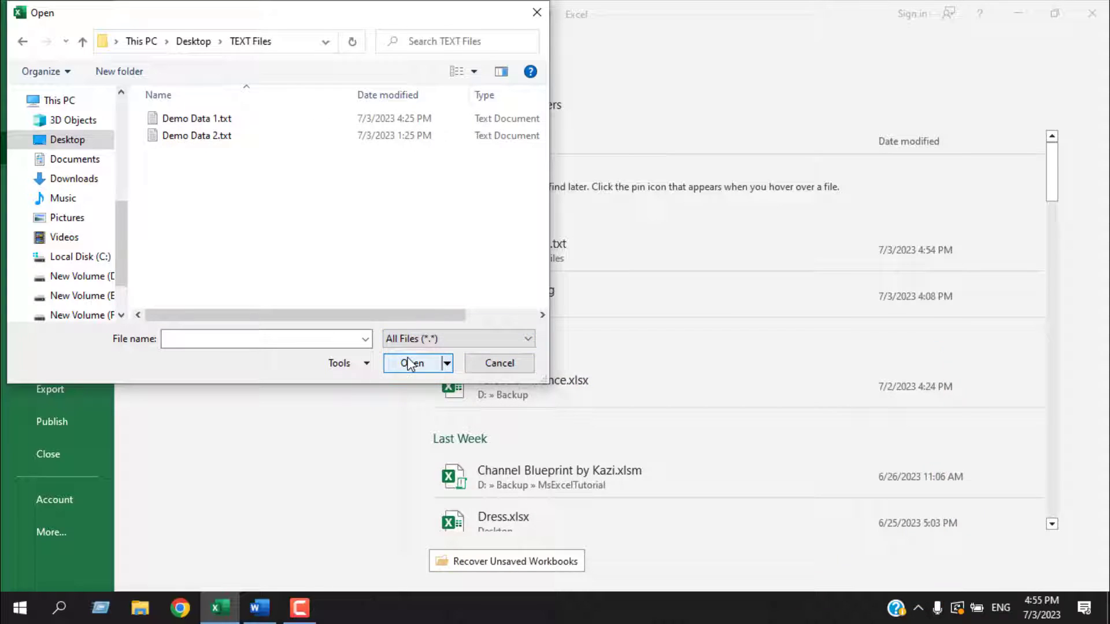
click(202, 123)
double_click(201, 122)
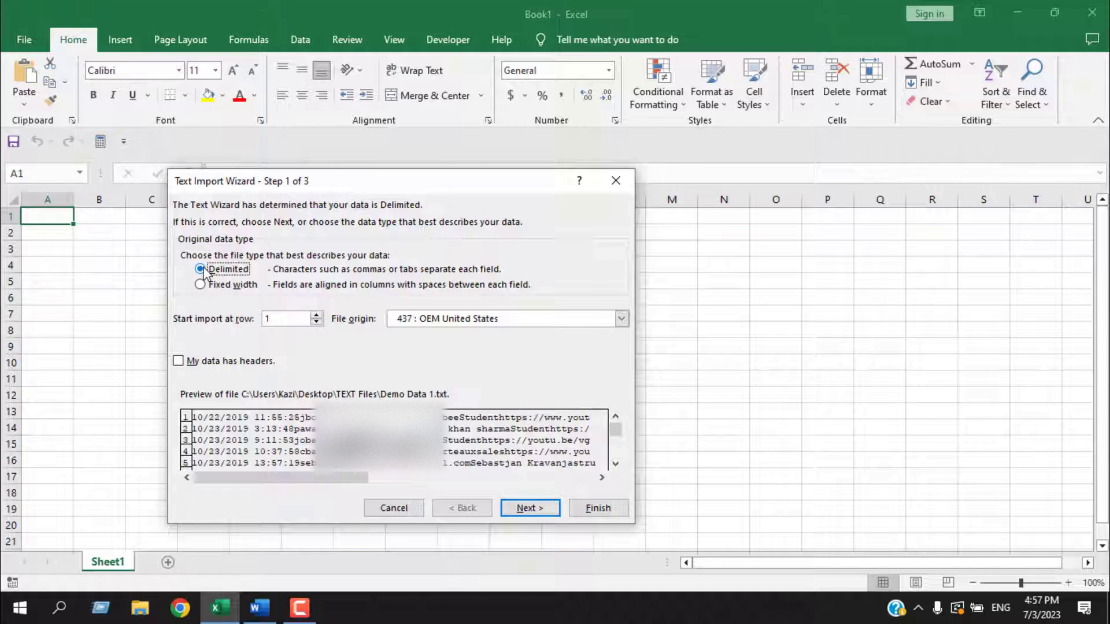
Step: Keep Delimited with tab delimiters, set column 1 to Date (MDY) and the long-number column to Text
click(512, 508)
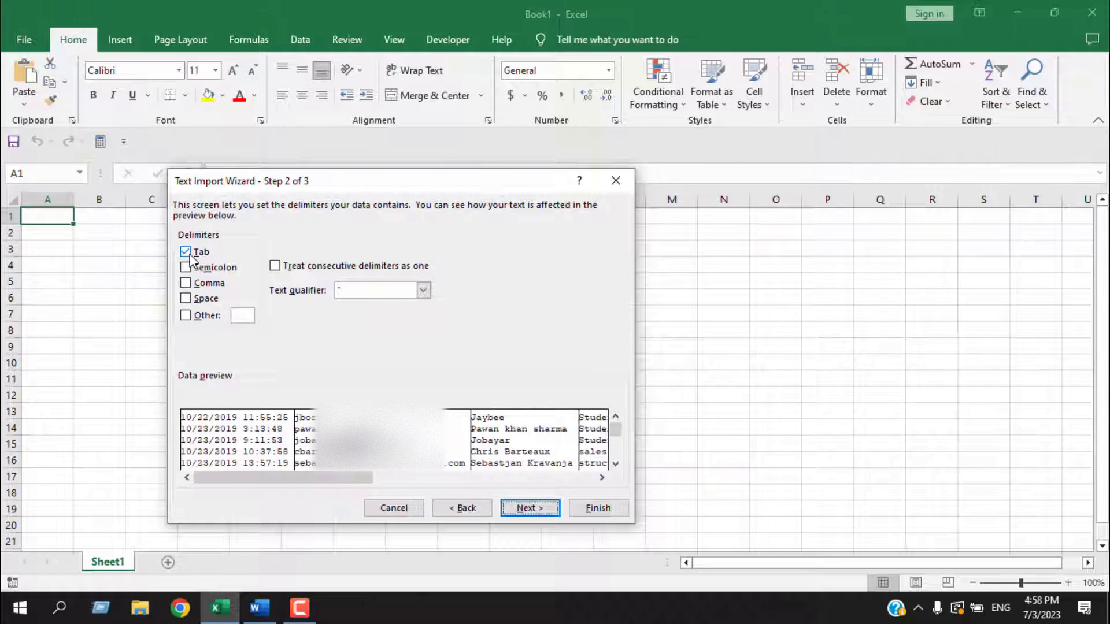
click(528, 512)
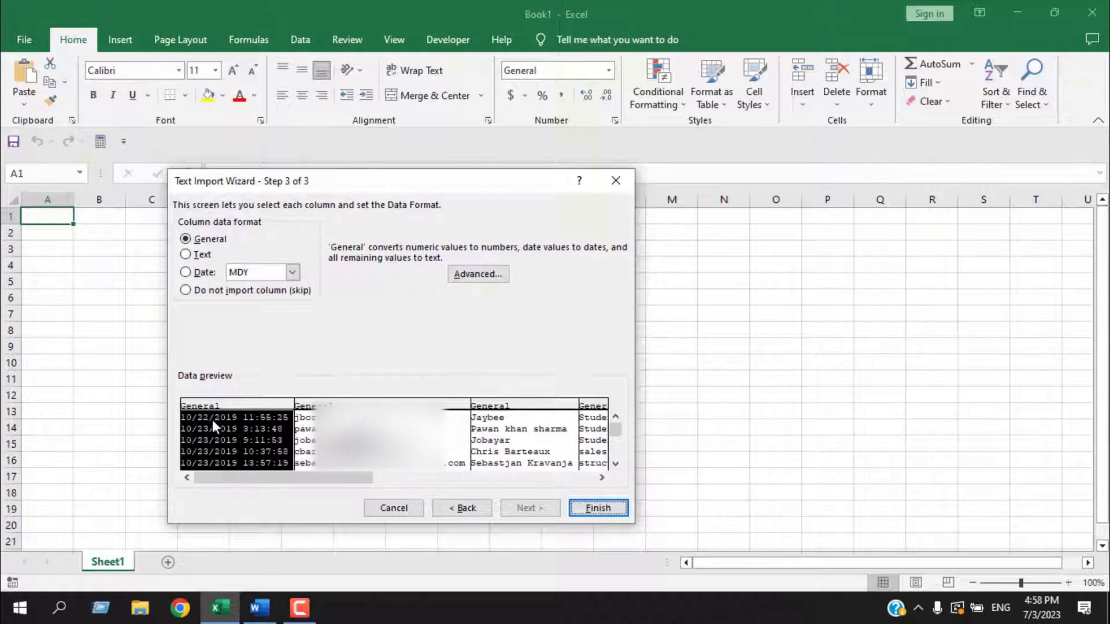
click(186, 273)
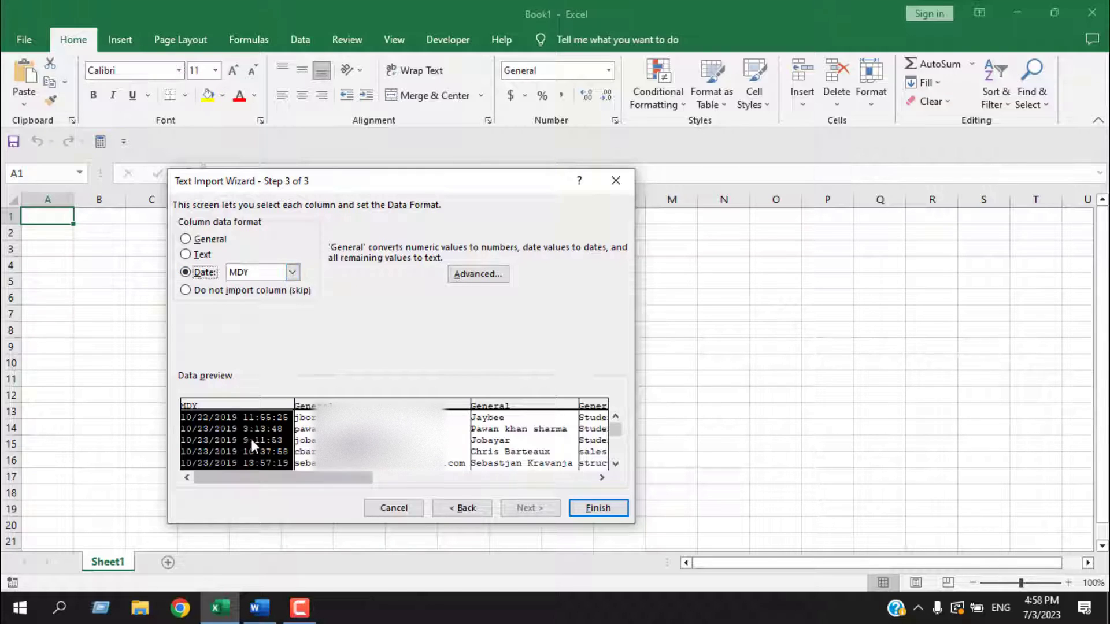
drag(345, 480, 608, 470)
click(521, 406)
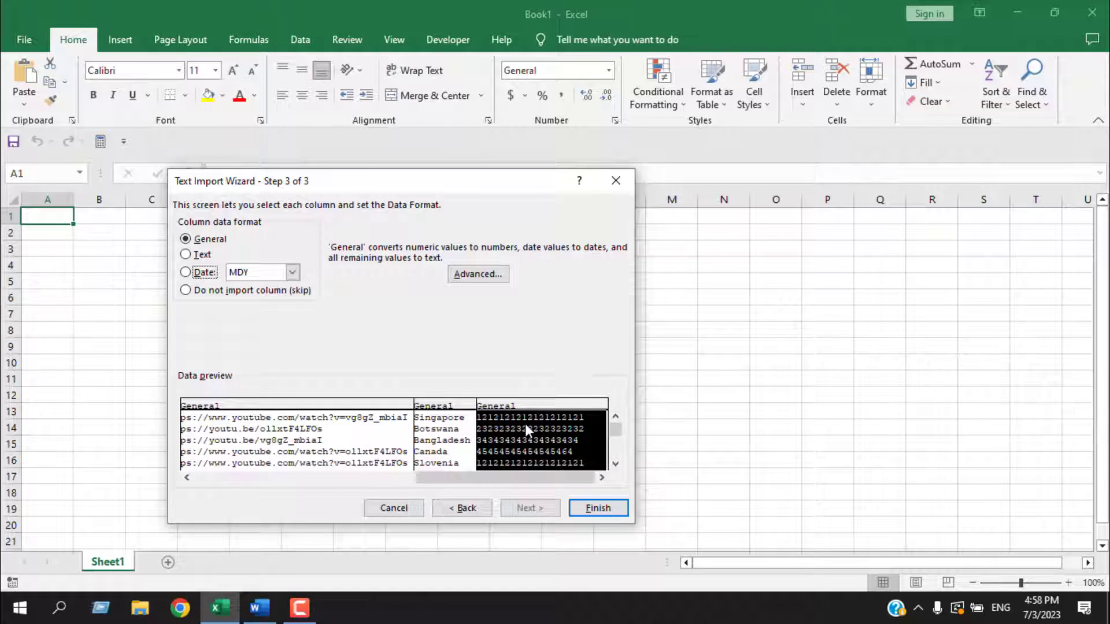
click(187, 260)
Step: Finish the import, AutoFit columns A and G, check G7 is text, and close the file
click(587, 511)
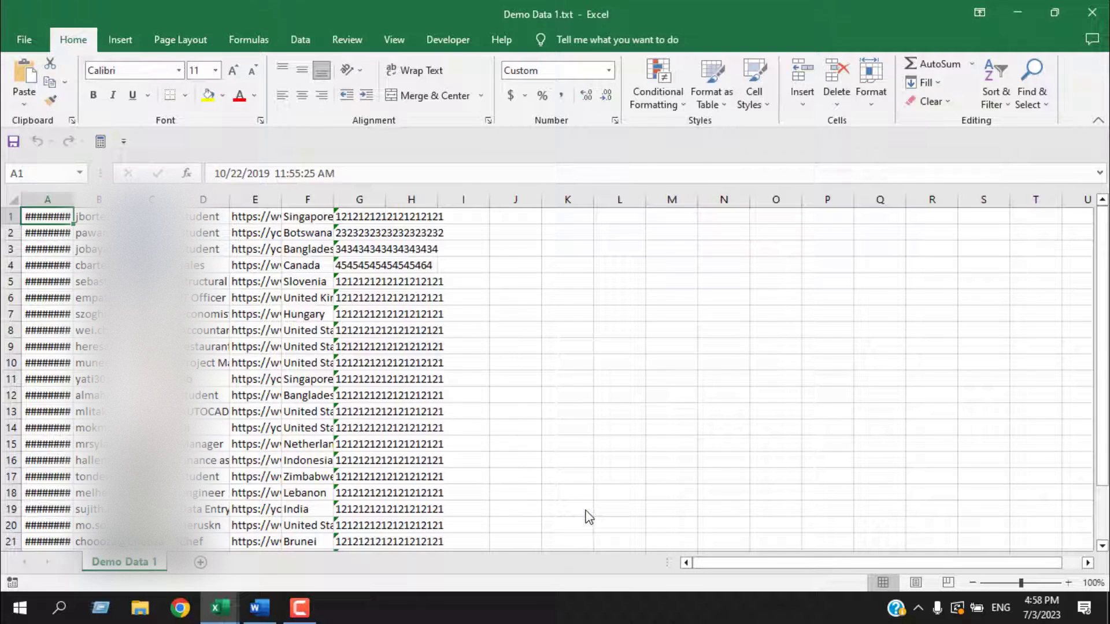
double_click(73, 199)
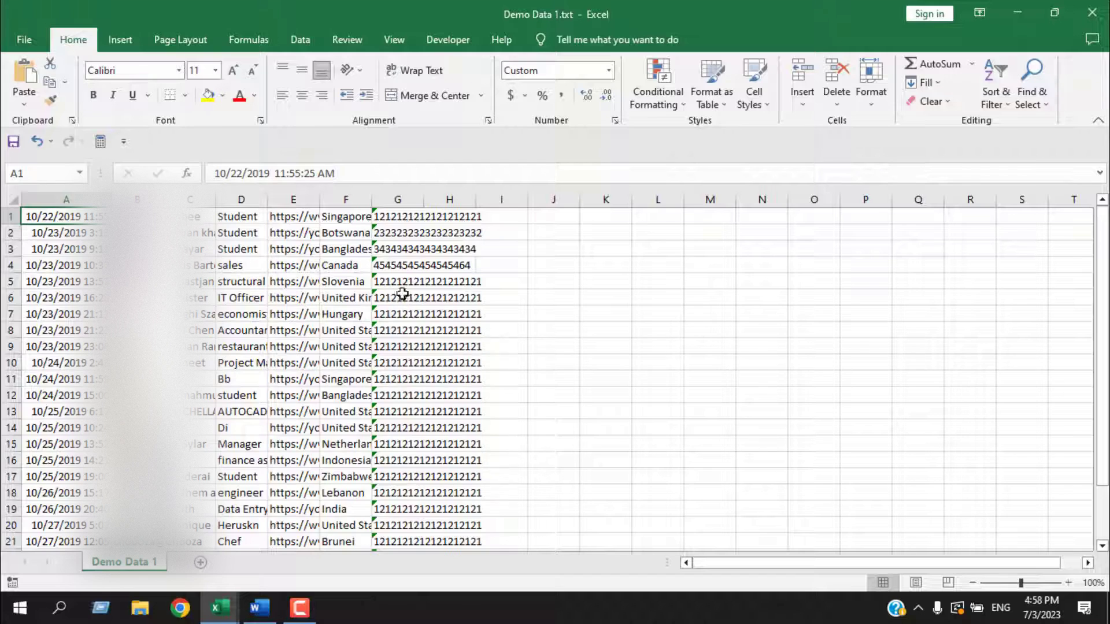
double_click(423, 200)
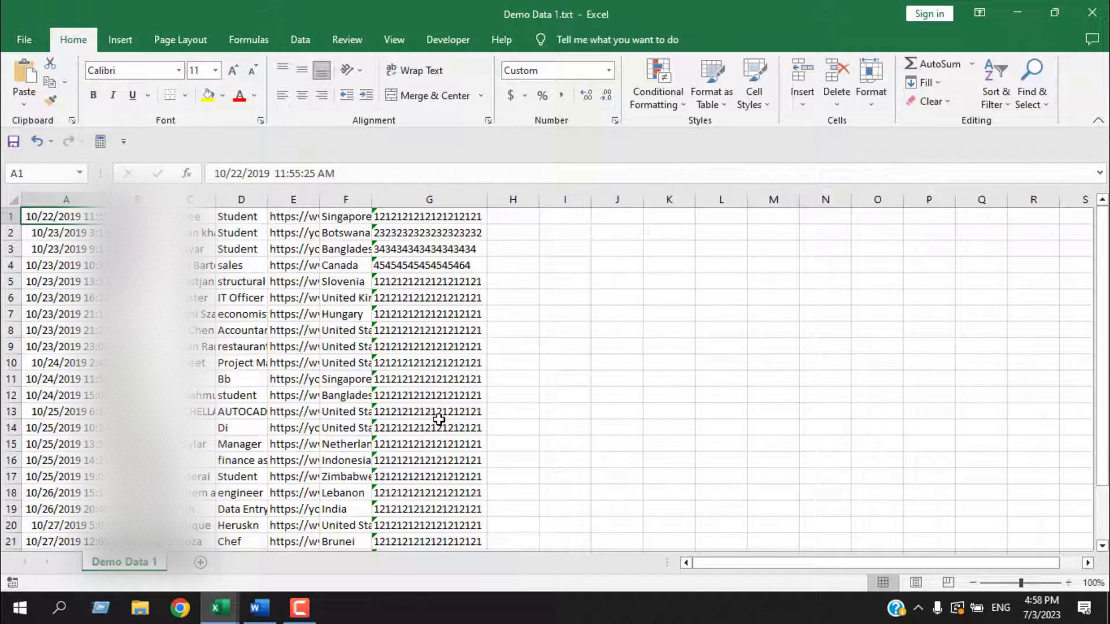
click(422, 316)
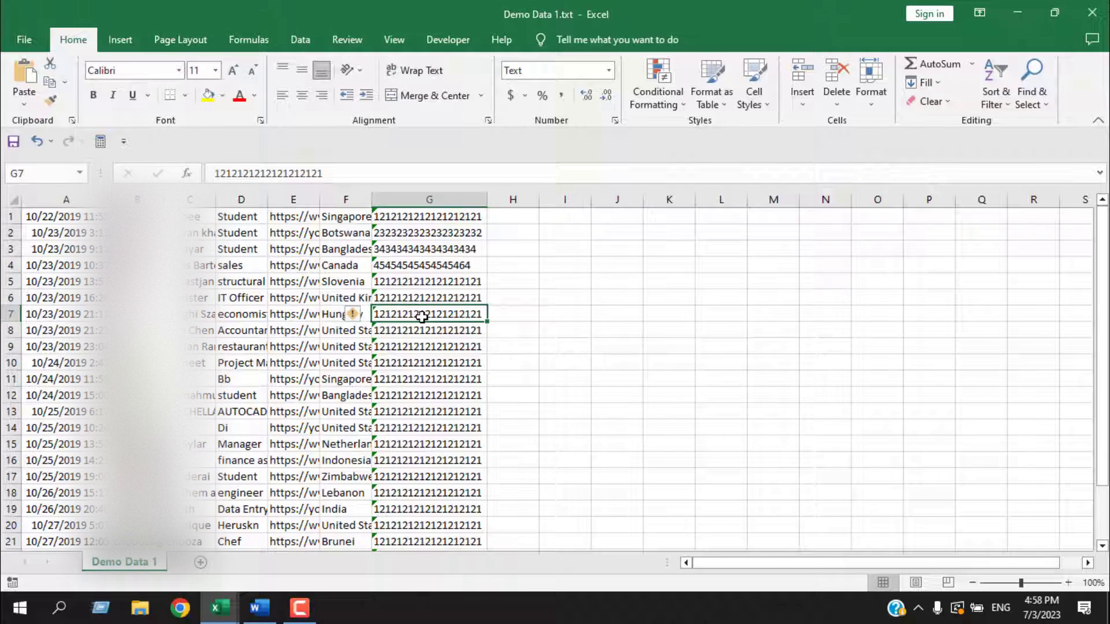
click(1092, 12)
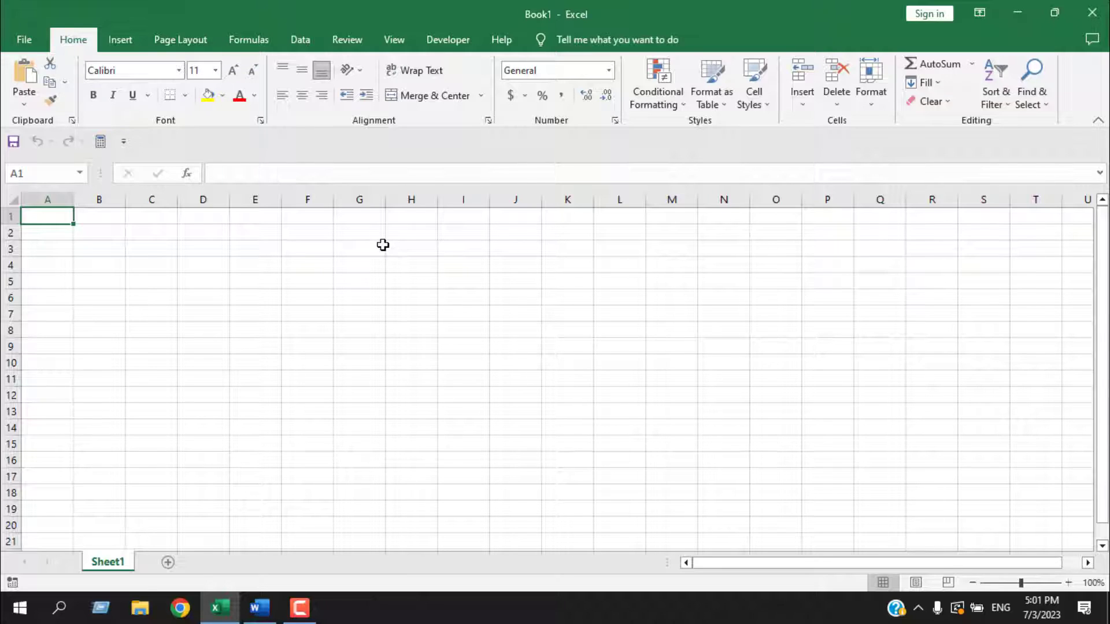
Step: Import Demo Data 1.txt via Data > Get External Data > From Text
click(300, 40)
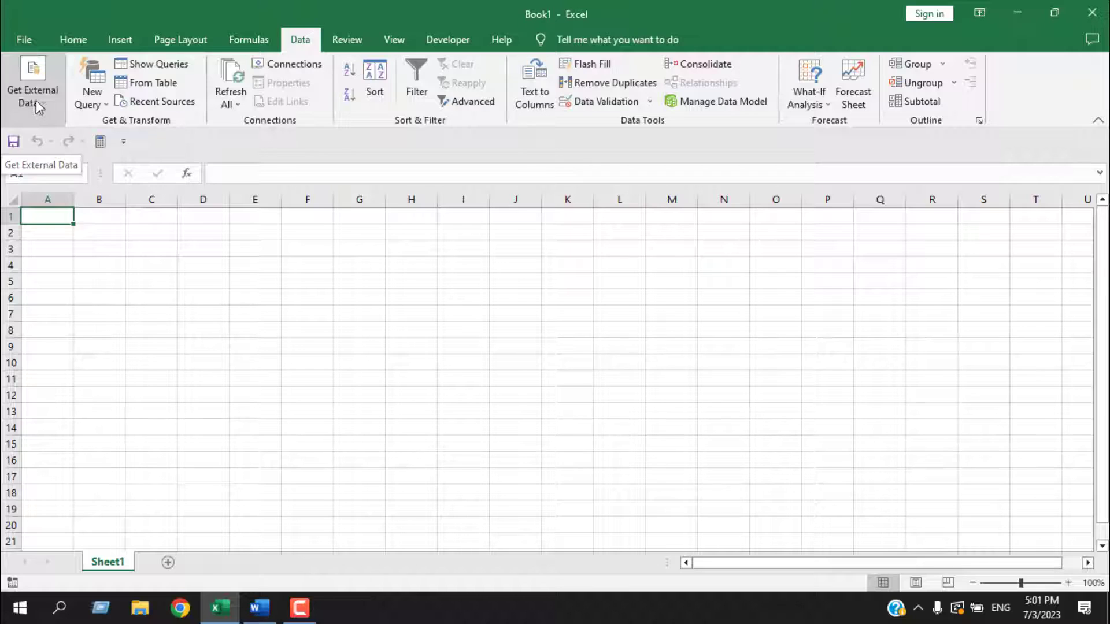
click(40, 97)
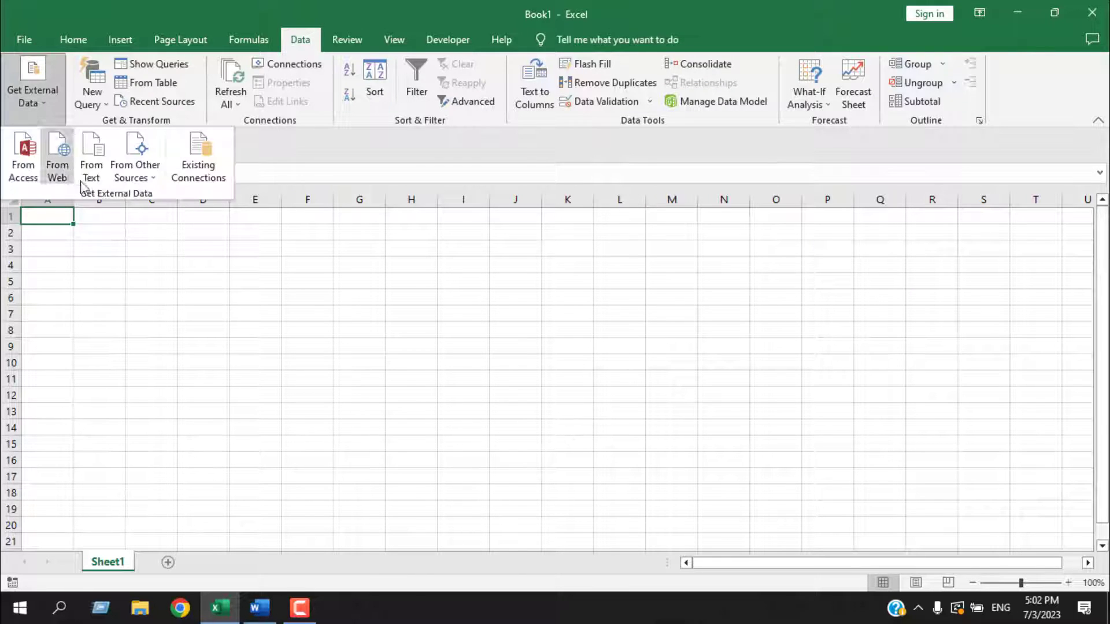
click(92, 171)
click(247, 122)
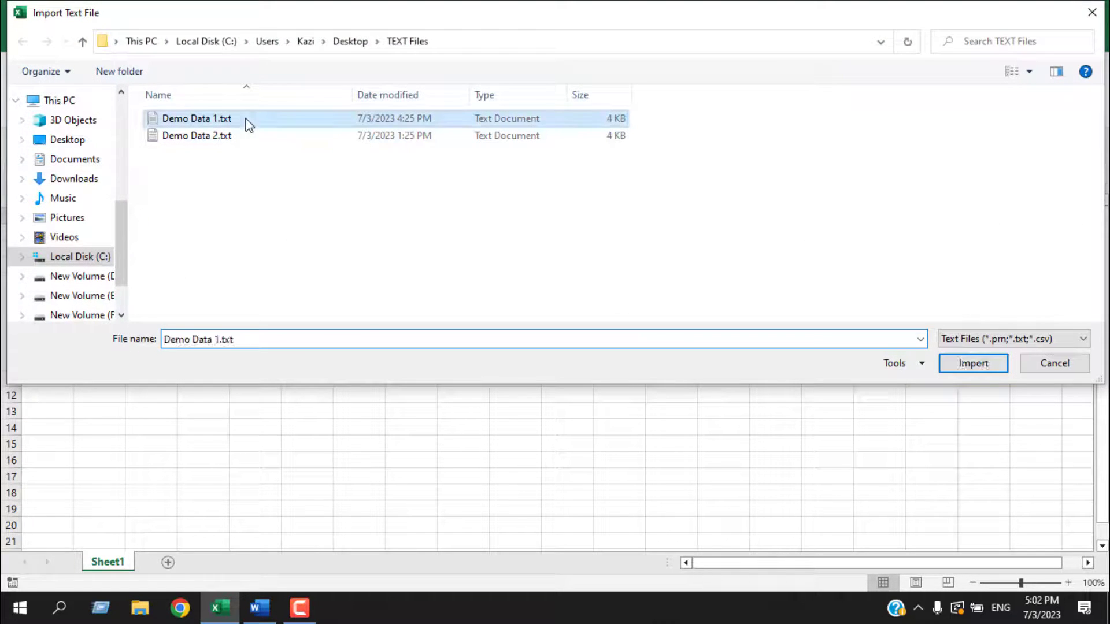
click(973, 363)
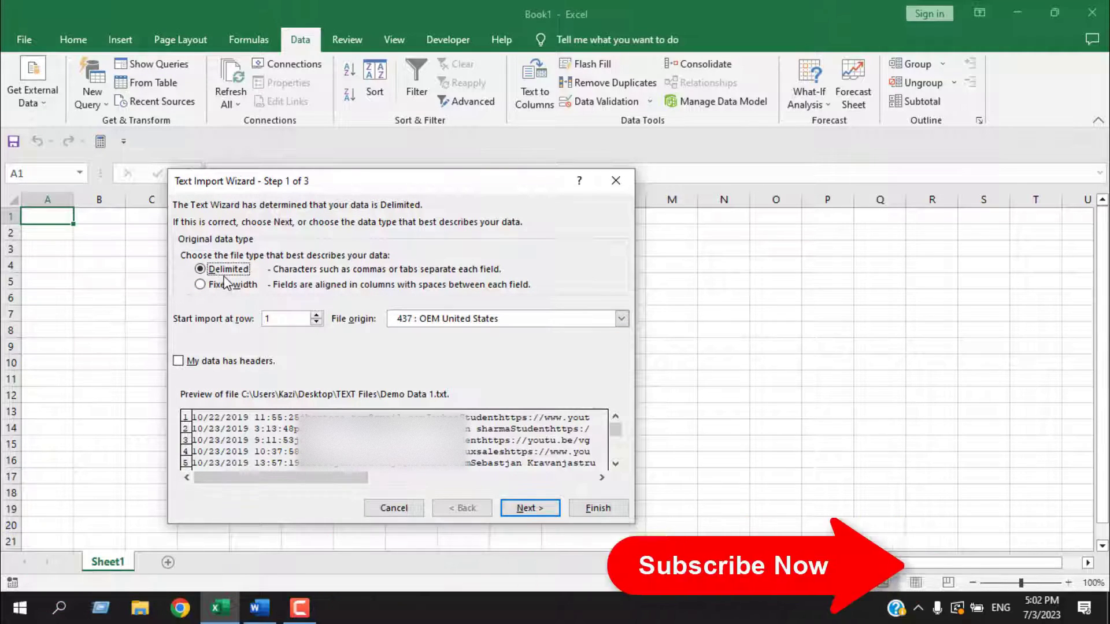
Step: Keep the tab-delimited parsing, set column 1 to Date (MDY) and the long-number column to Text
click(530, 509)
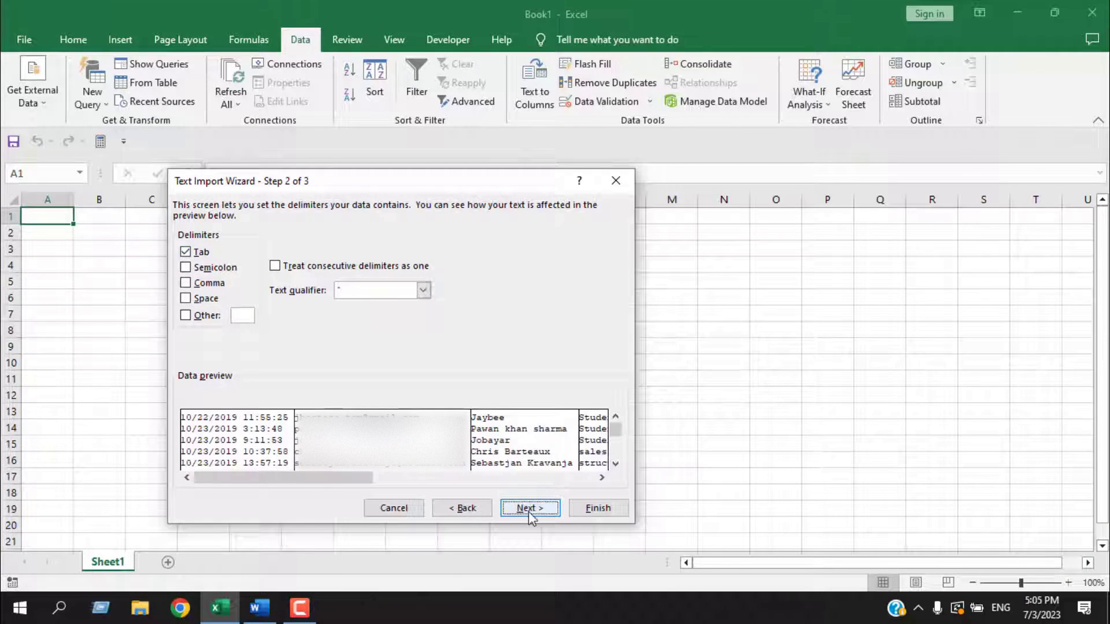
click(529, 508)
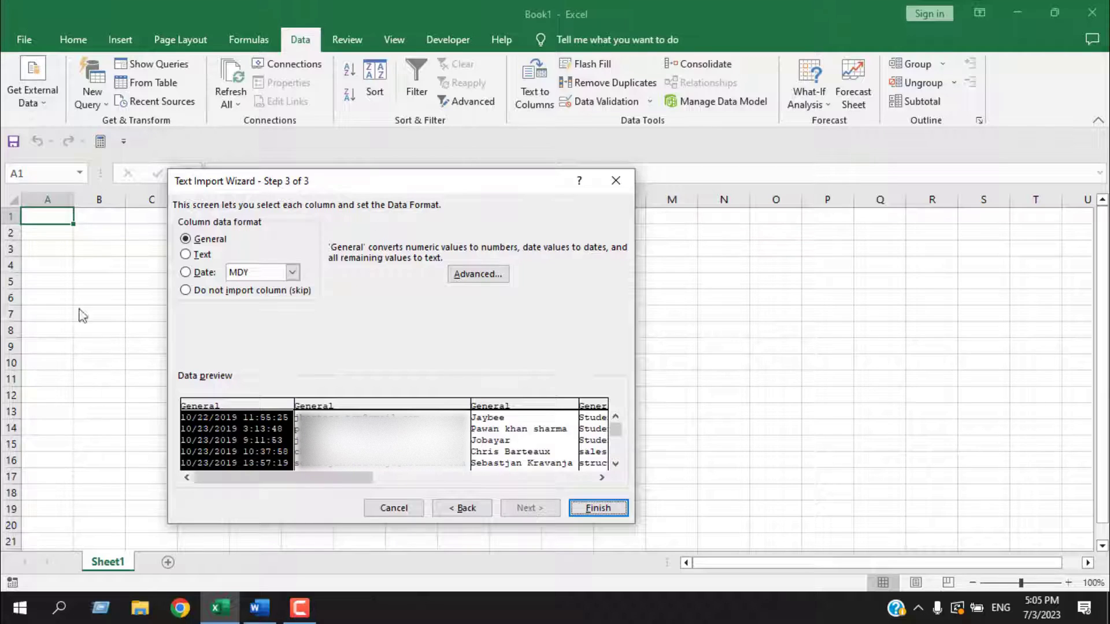
click(189, 277)
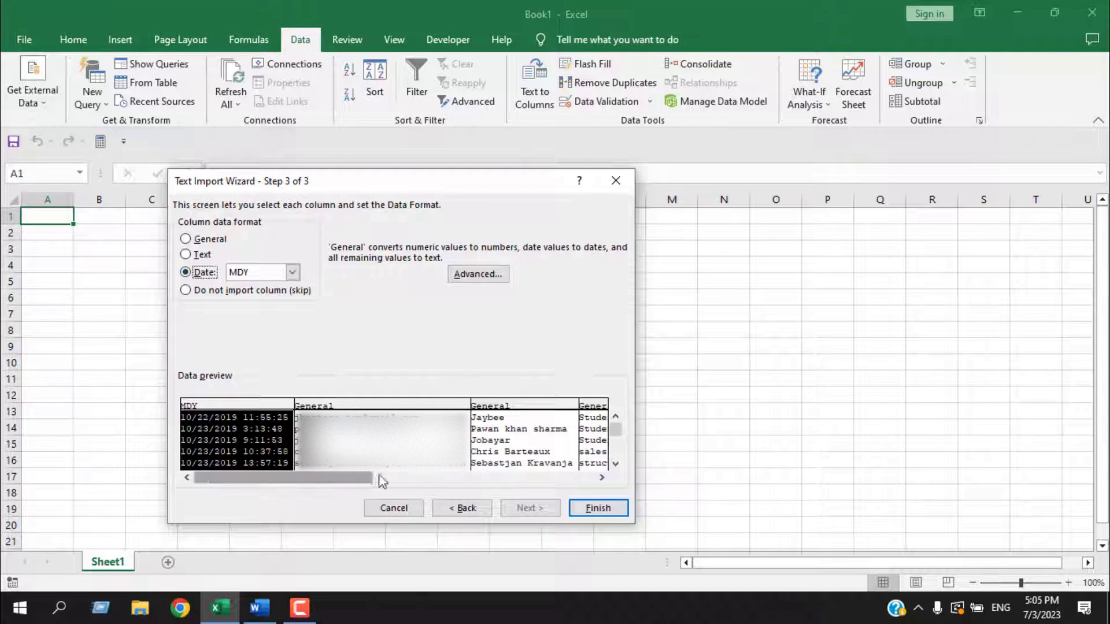
drag(283, 478, 629, 480)
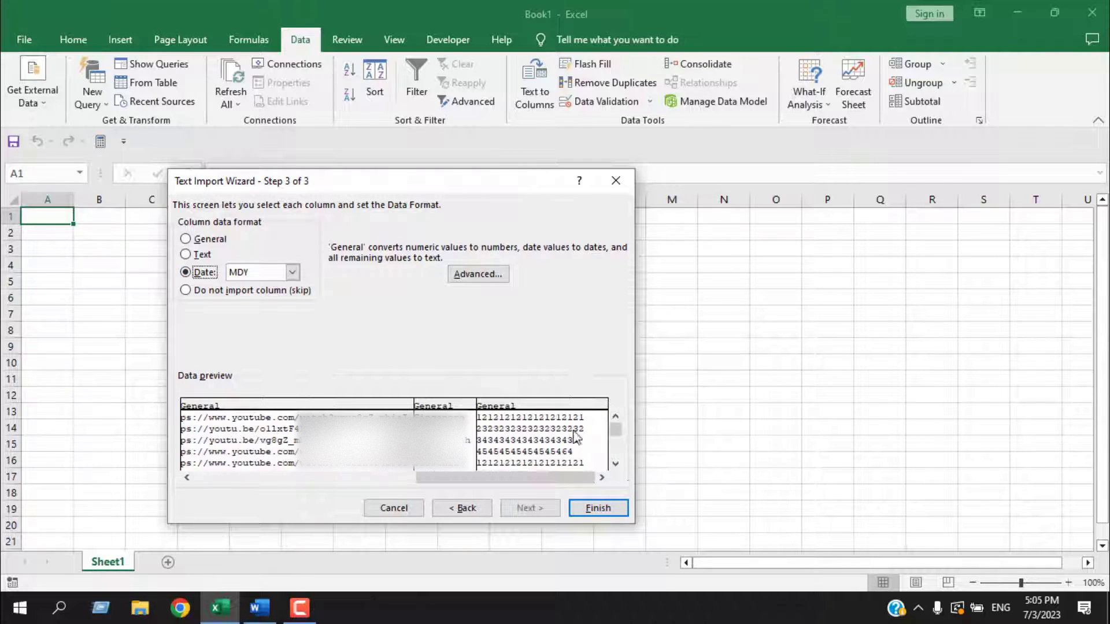
click(556, 411)
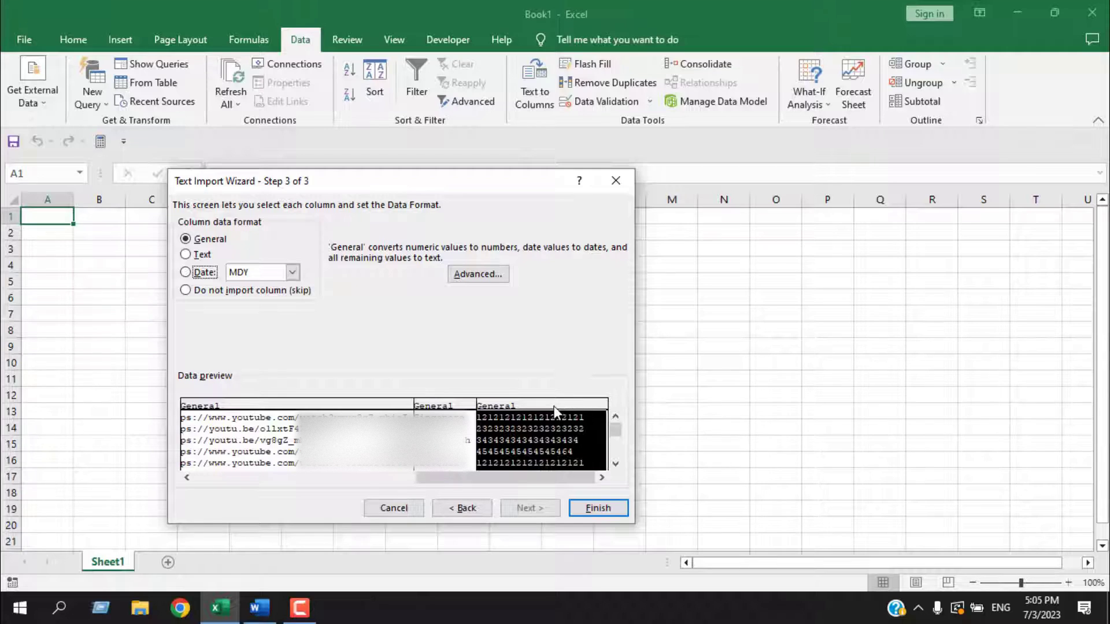
click(186, 254)
Step: Finish the wizard and import Demo Data 1.txt into the existing worksheet at $A$1
click(596, 508)
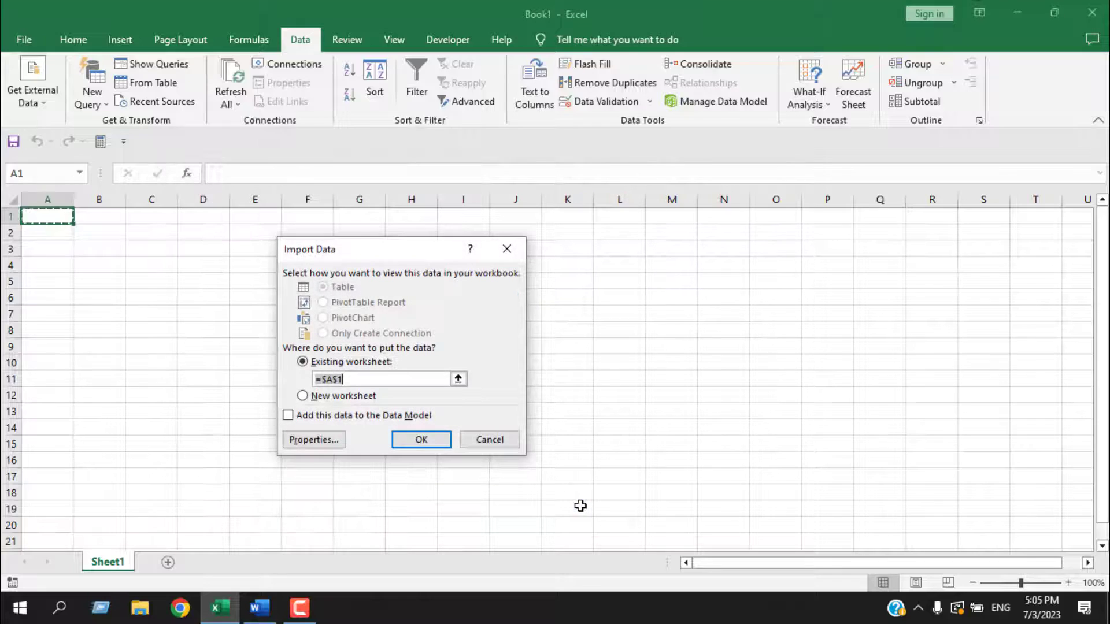
click(323, 379)
click(433, 439)
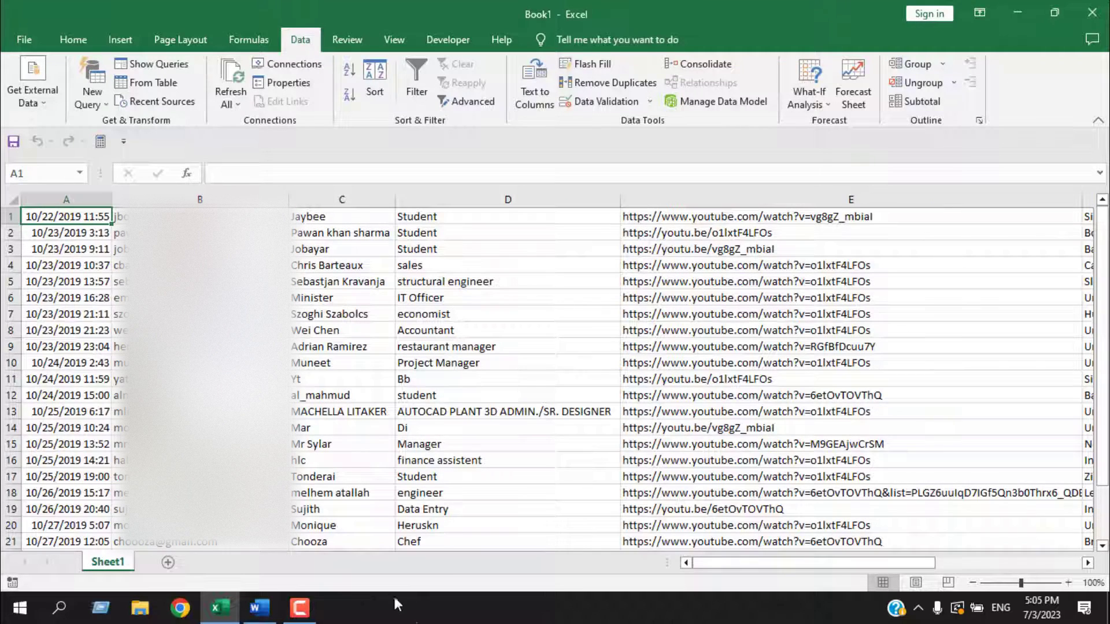
drag(712, 566, 680, 559)
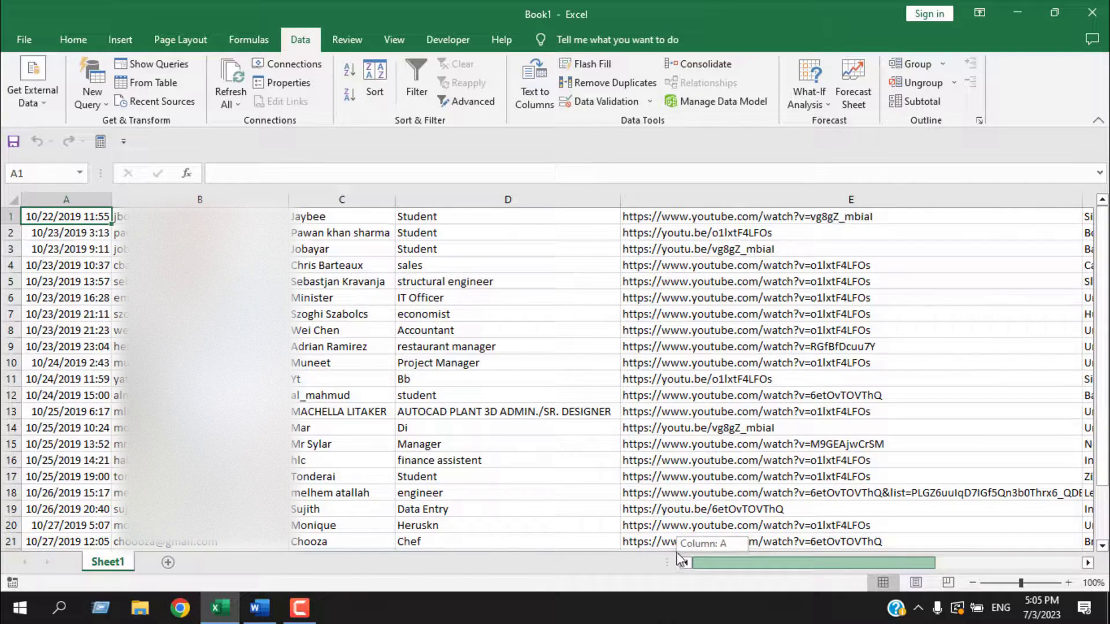